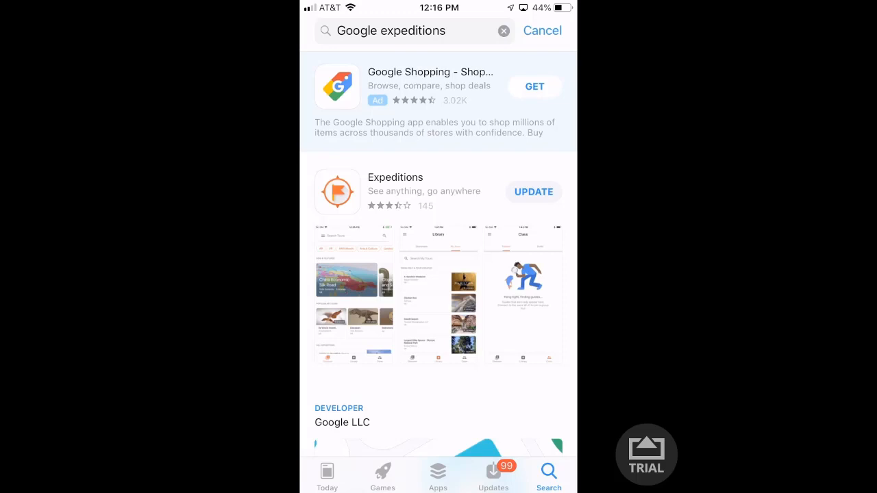
- Leave the App Store and return to the iPhone home screen
key("Home")
key("Home")
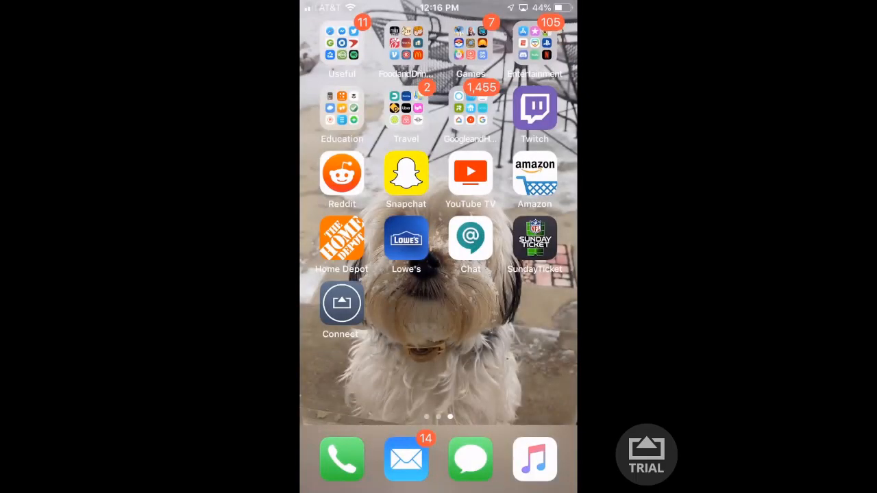
- Launch Expeditions from the Education folder, glance at Library downloads, then switch to Discover
left_click(342, 109)
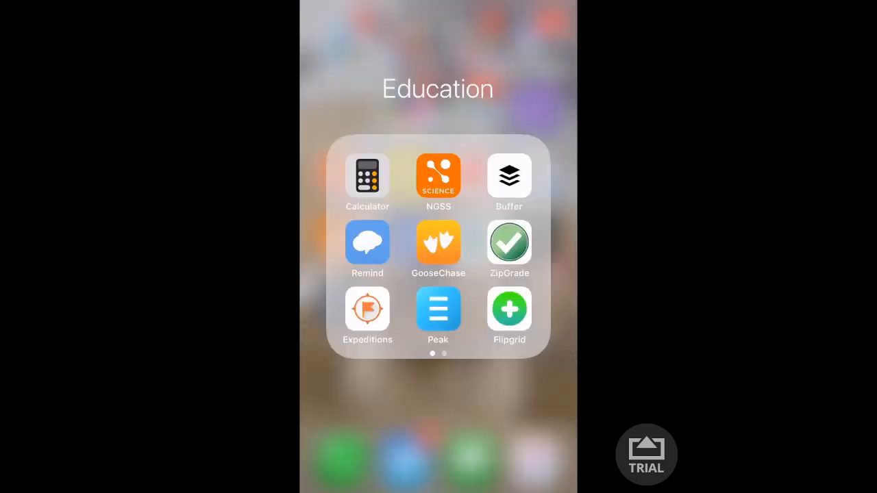
left_click(368, 309)
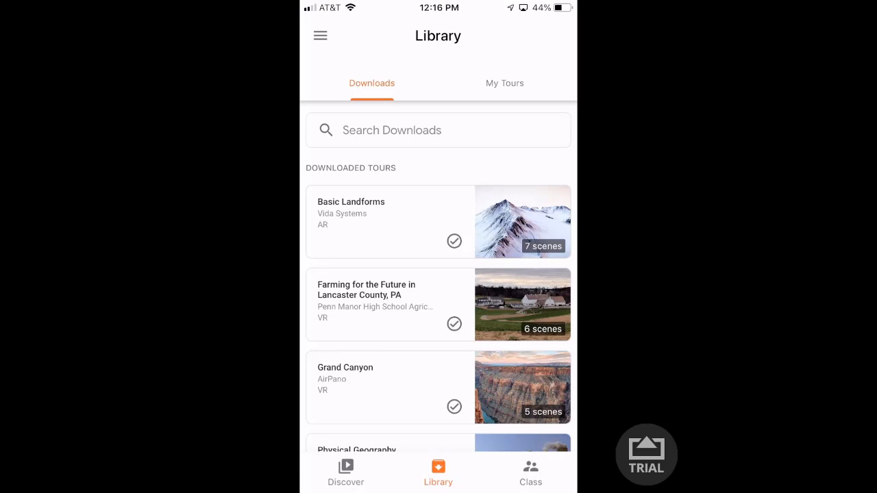
scroll(439, 274, "down", 3)
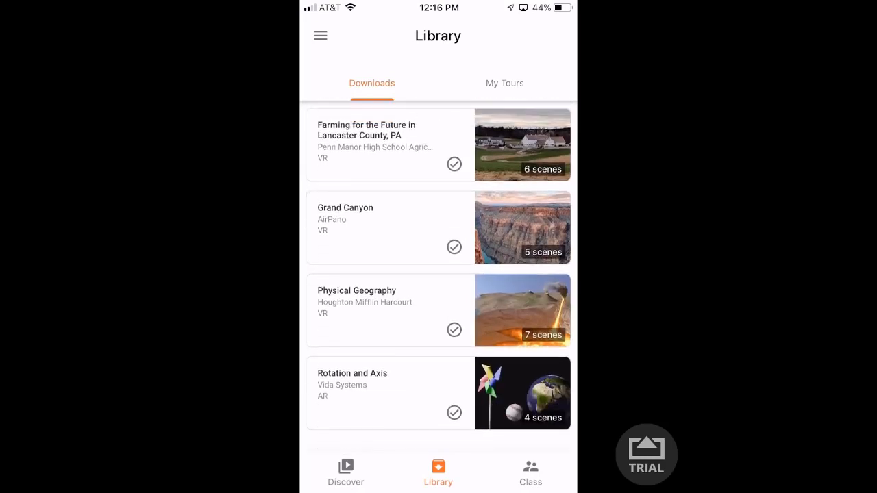
scroll(438, 274, "up", 3)
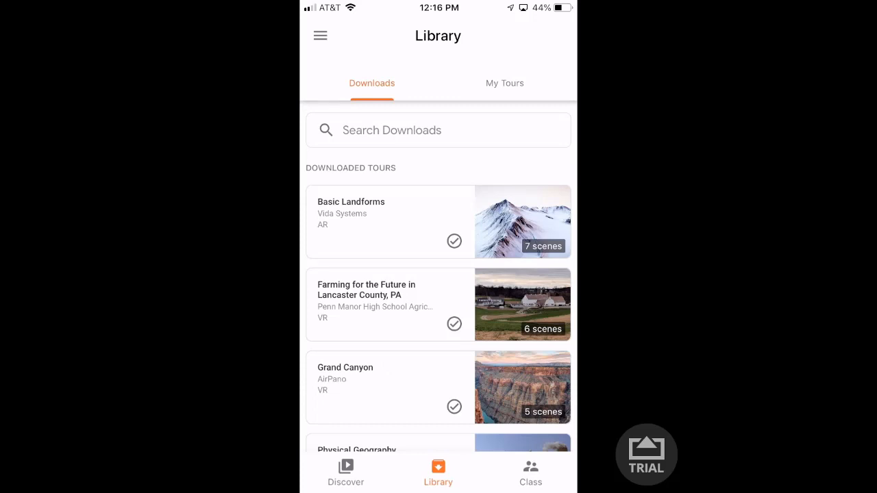
left_click(346, 473)
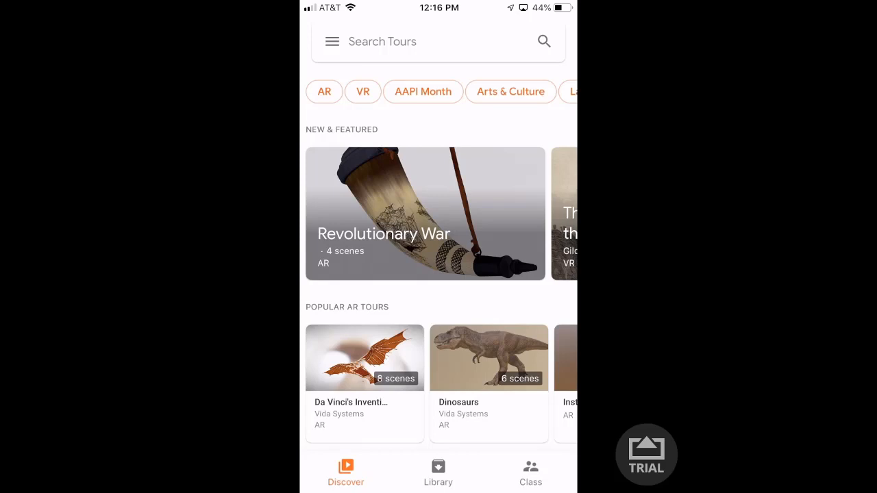
- Search the tour catalogue for 'Grand canyon', review the results, then go to the Library
left_click(439, 41)
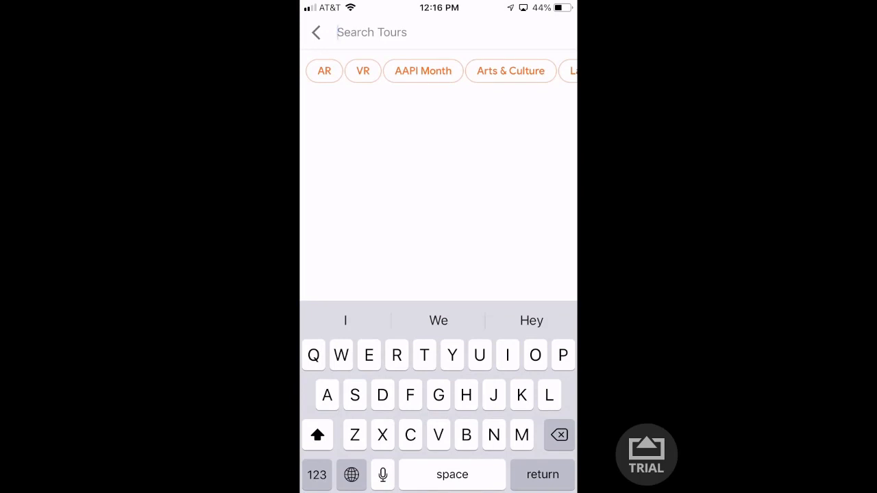
type("Grand ")
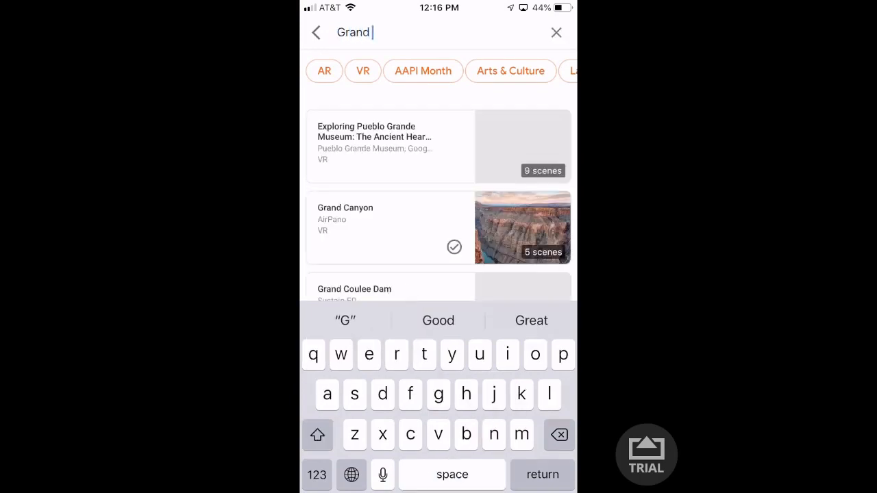
type("canyon")
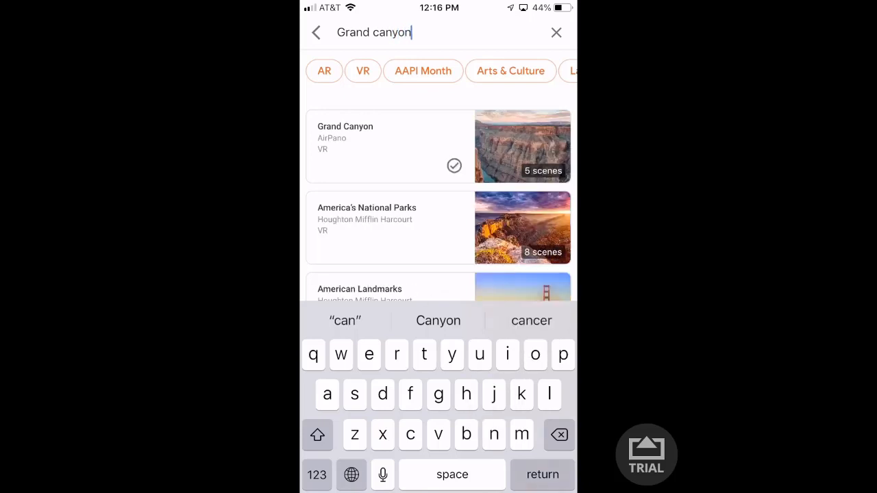
key("Return")
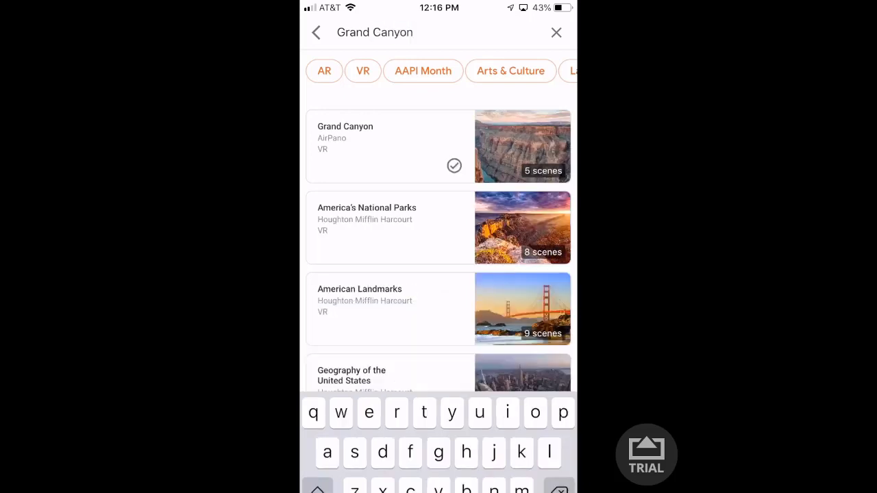
scroll(438, 274, "down", 8)
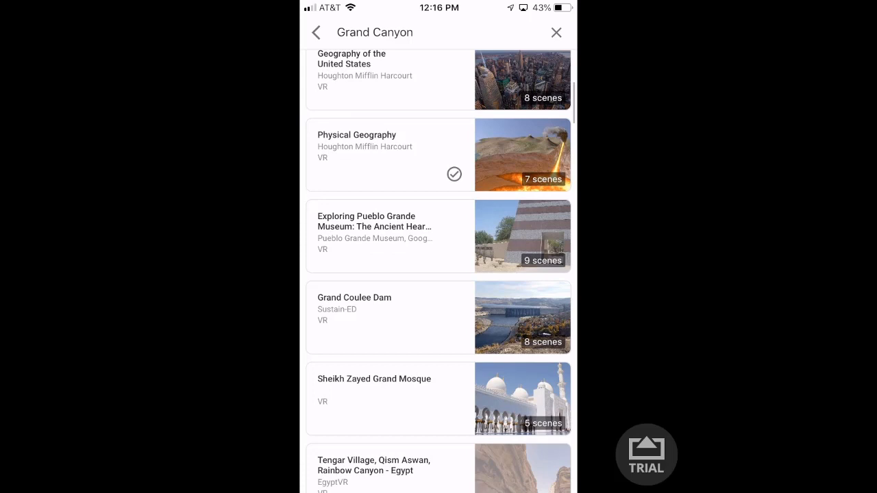
scroll(439, 274, "up", 8)
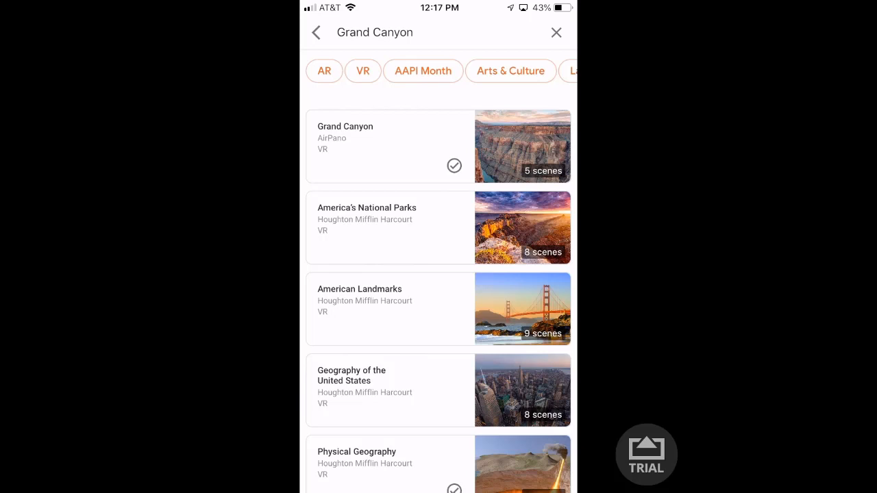
left_click(316, 32)
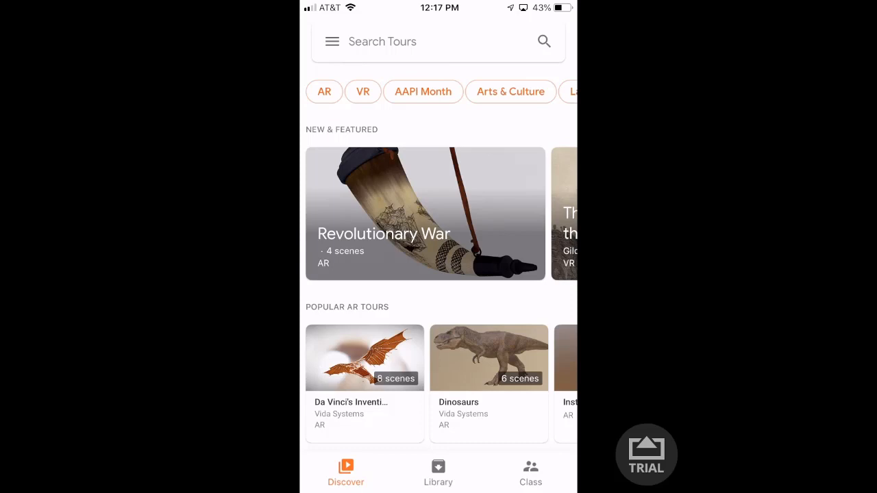
left_click(438, 472)
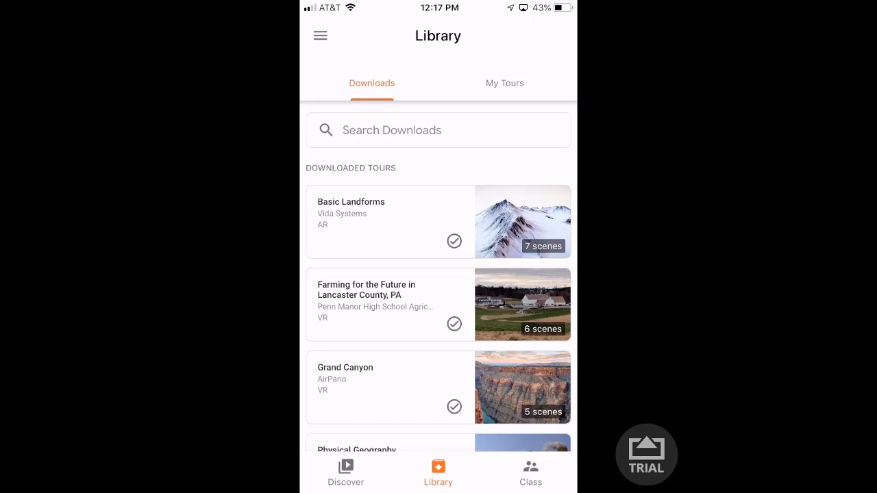
- Check My Tours, then open the Grand Canyon tour's details from Downloads
left_click(505, 84)
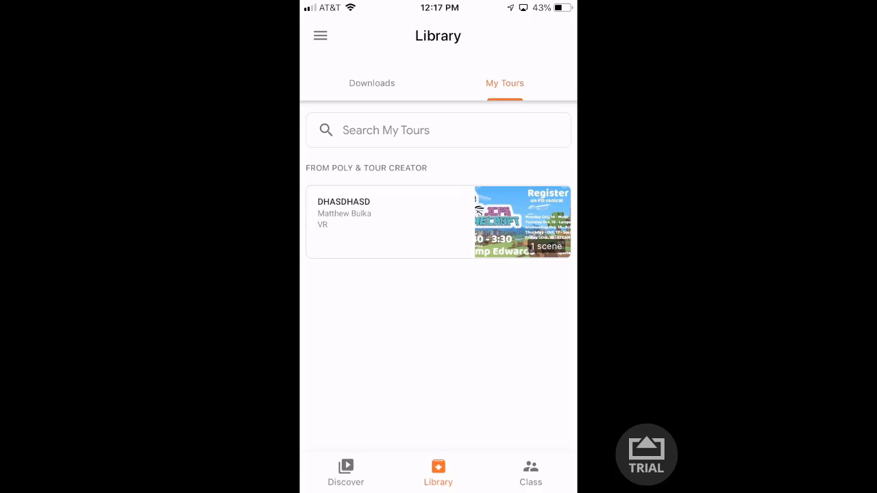
left_click(372, 83)
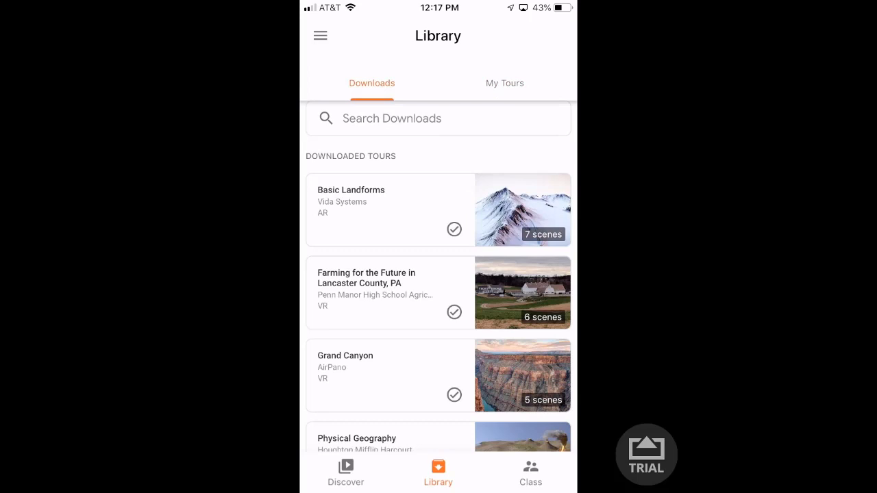
scroll(438, 274, "down", 2)
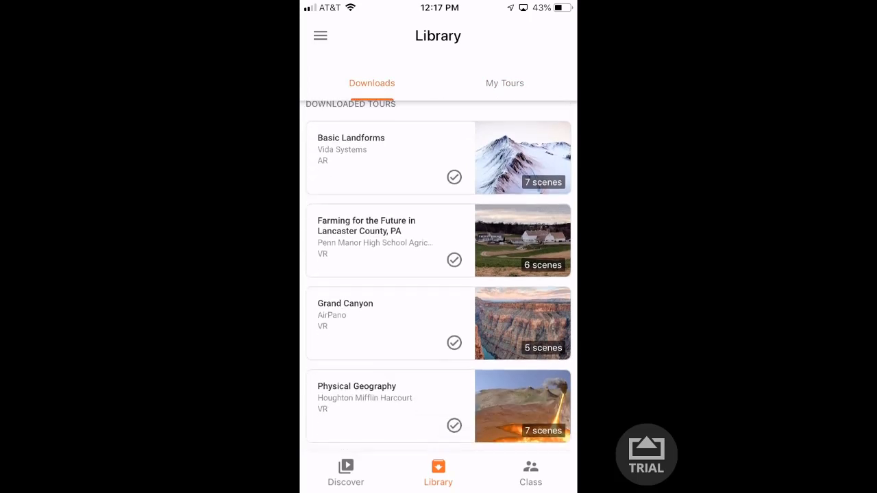
left_click(388, 323)
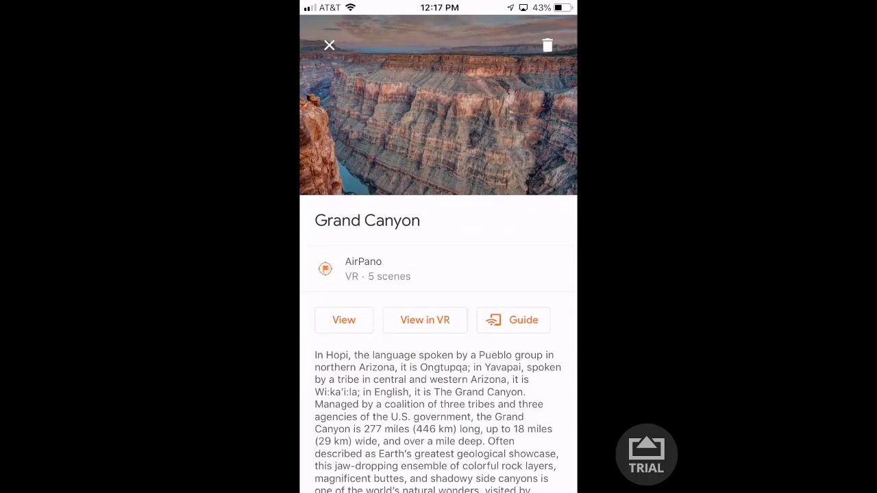
- Start a guided session of the Grand Canyon tour
scroll(438, 343, "down", 2)
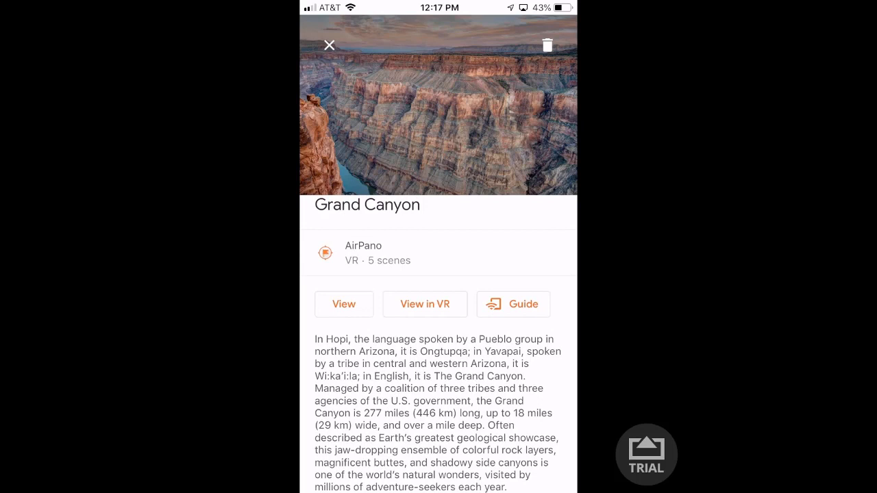
scroll(438, 343, "up", 1)
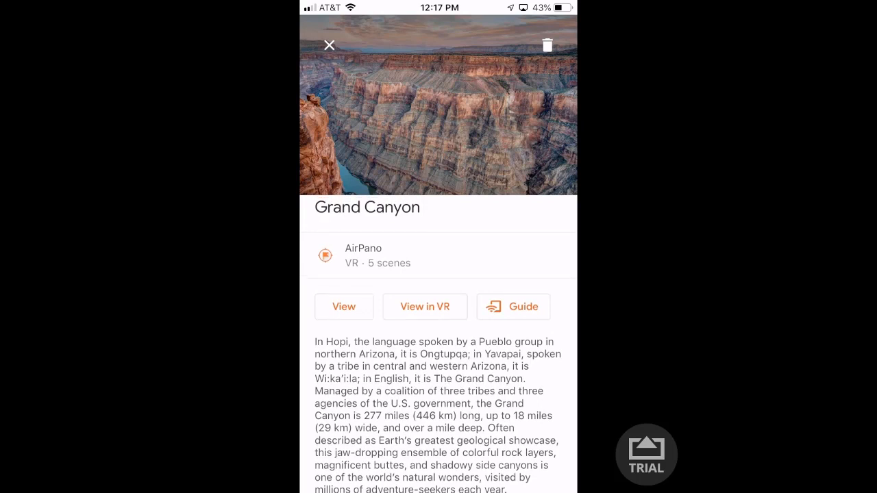
scroll(438, 343, "down", 1)
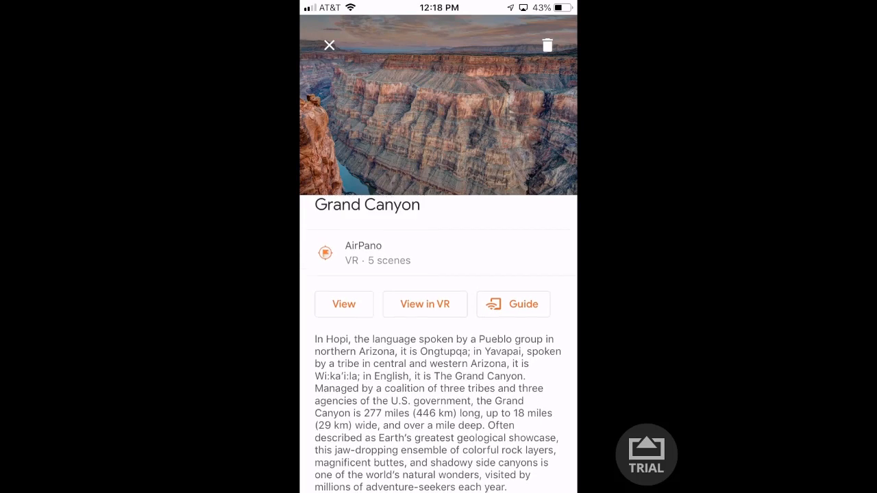
left_click(513, 304)
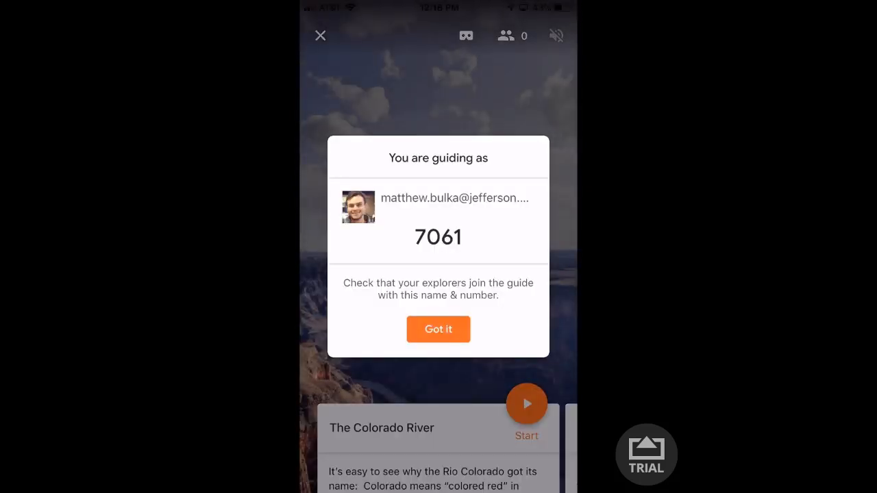
- Dismiss the guide notice, read the Geological History card, and start that scene for explorers
left_click(439, 330)
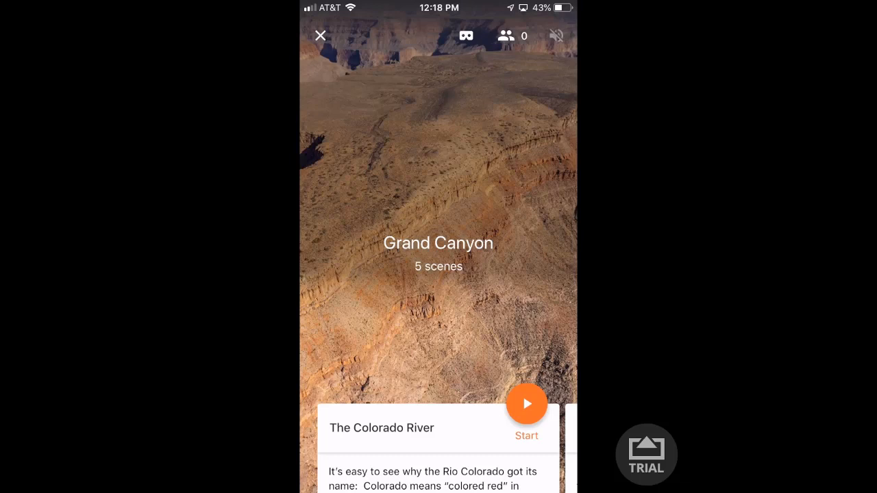
left_click_drag(507, 452, 370, 453)
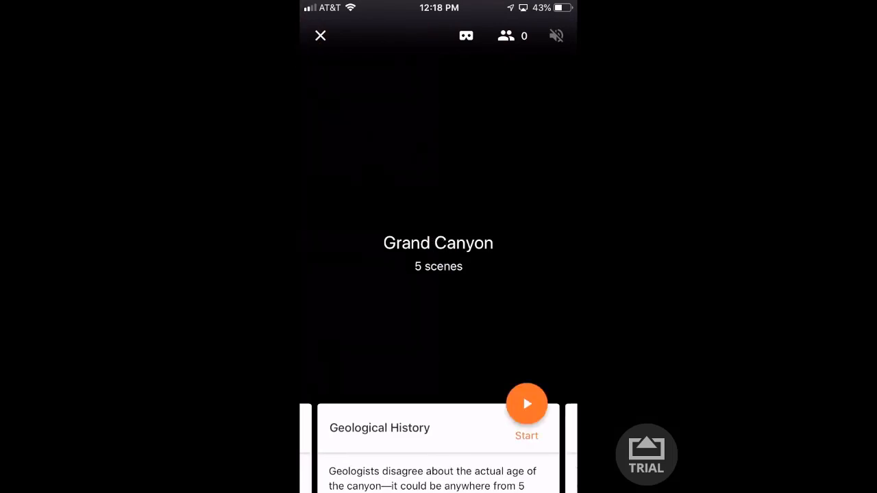
left_click_drag(439, 439, 439, 172)
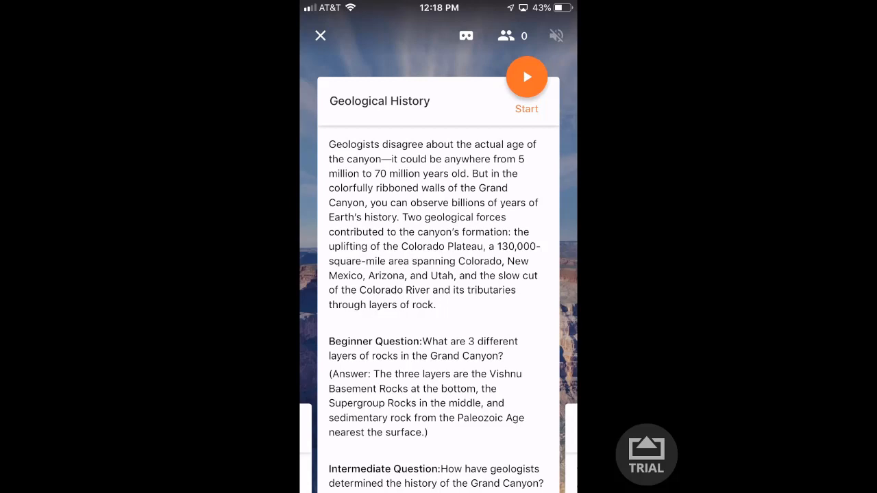
scroll(439, 309, "down", 4)
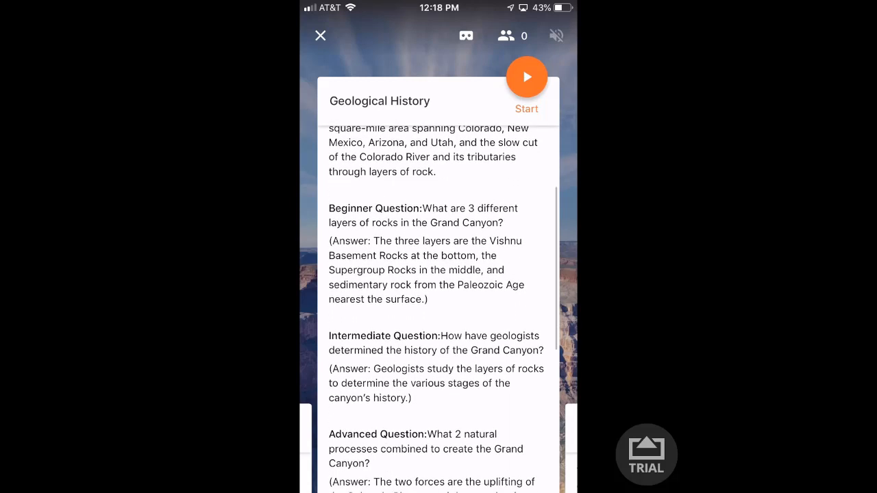
scroll(439, 309, "down", 4)
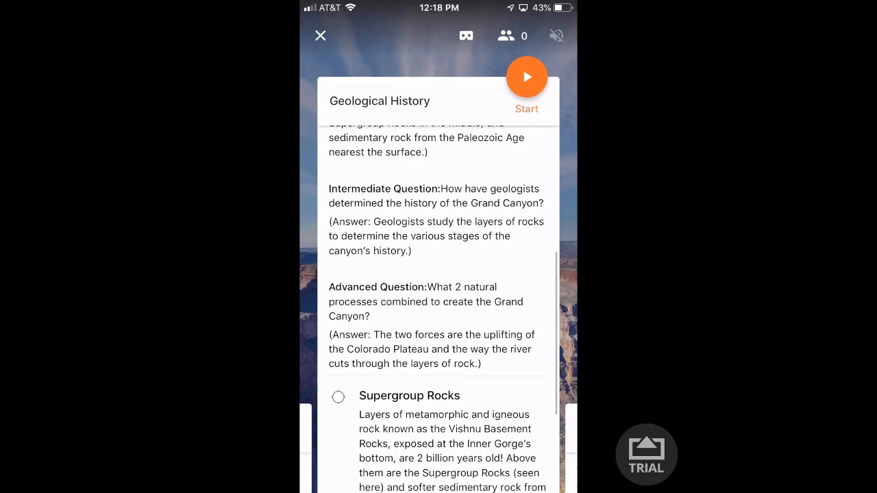
scroll(438, 308, "down", 4)
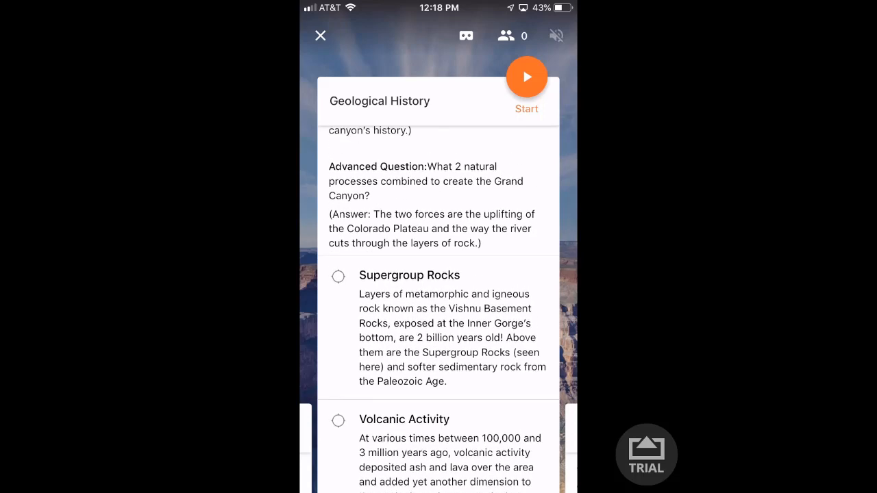
left_click(527, 77)
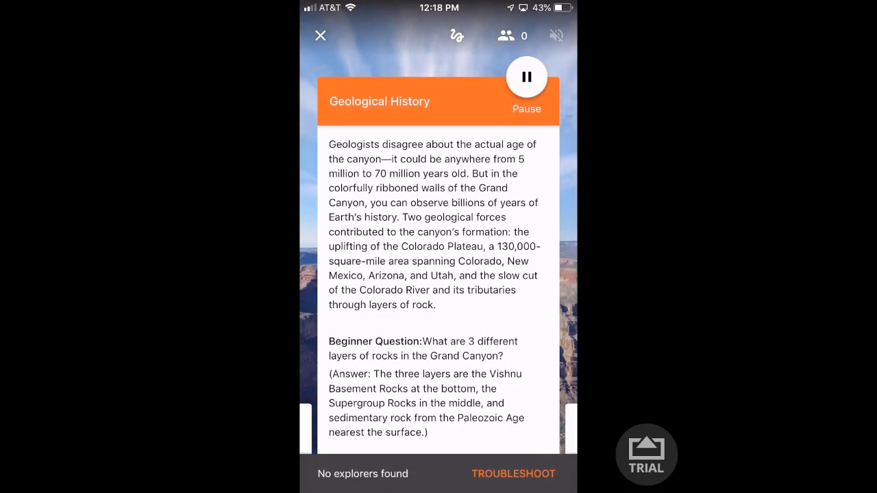
- Point out Supergroup Rocks in the Geological History scene, then leave the expedition
scroll(439, 308, "down", 6)
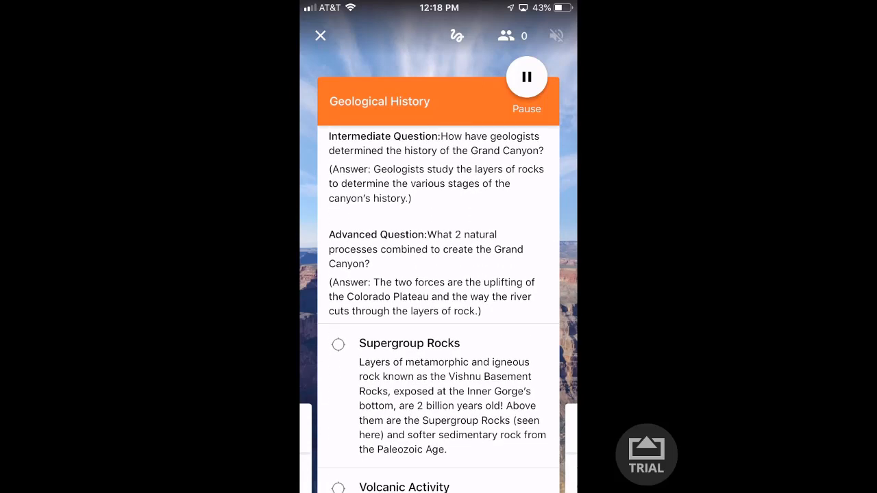
scroll(438, 309, "down", 1)
left_click(439, 315)
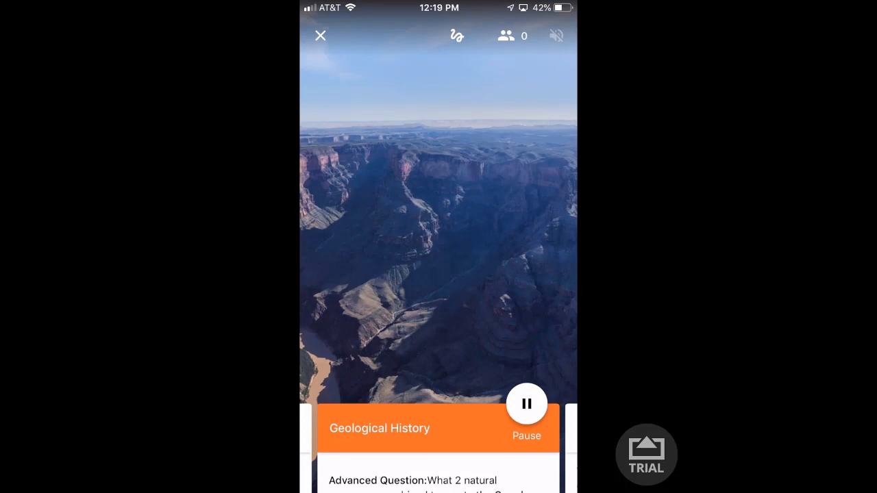
left_click(321, 36)
left_click(508, 288)
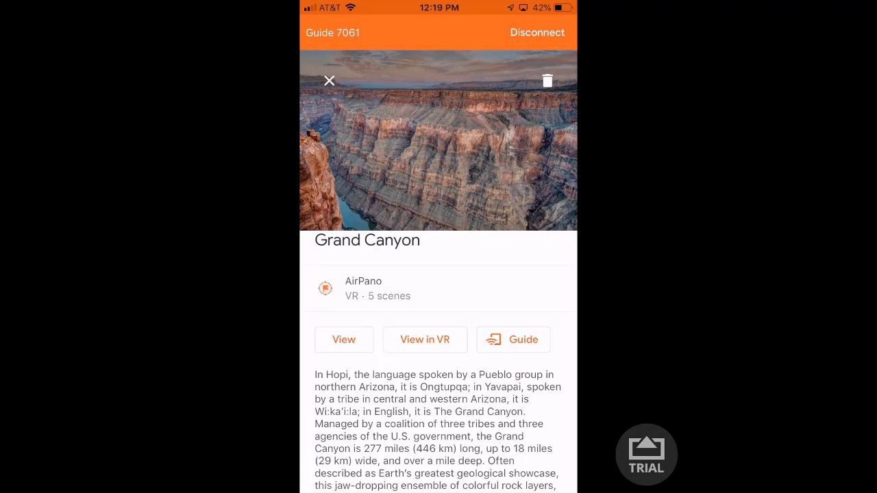
- Try View in VR, back out of the Cardboard prompt, and close the Grand Canyon page
left_click(425, 339)
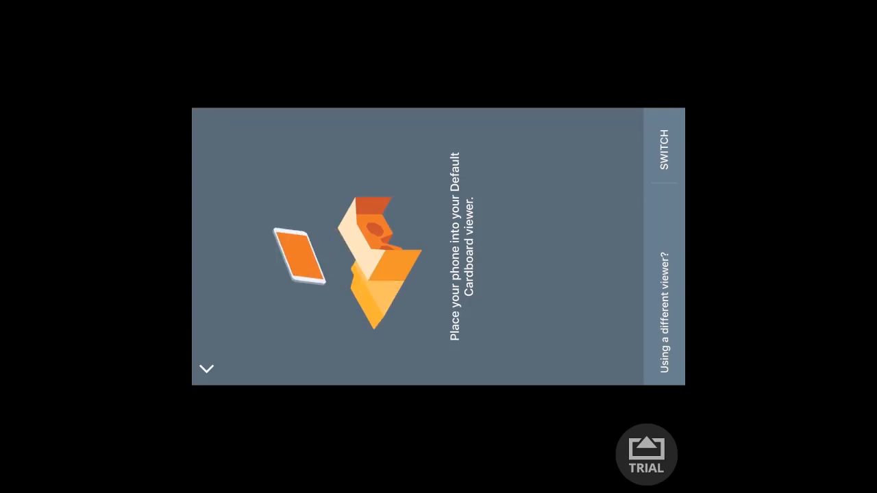
left_click(207, 370)
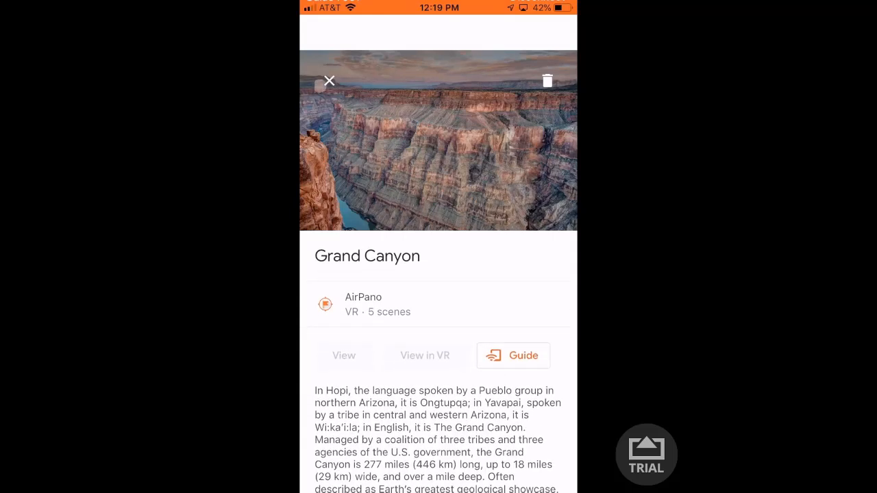
left_click(329, 80)
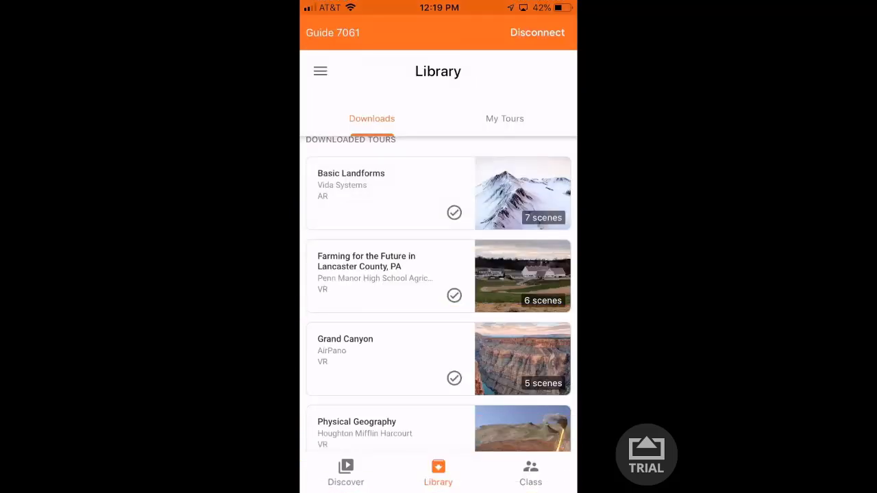
- Search Google for 'tour creator' and open the Tour Creator - Google VR result
left_click(531, 473)
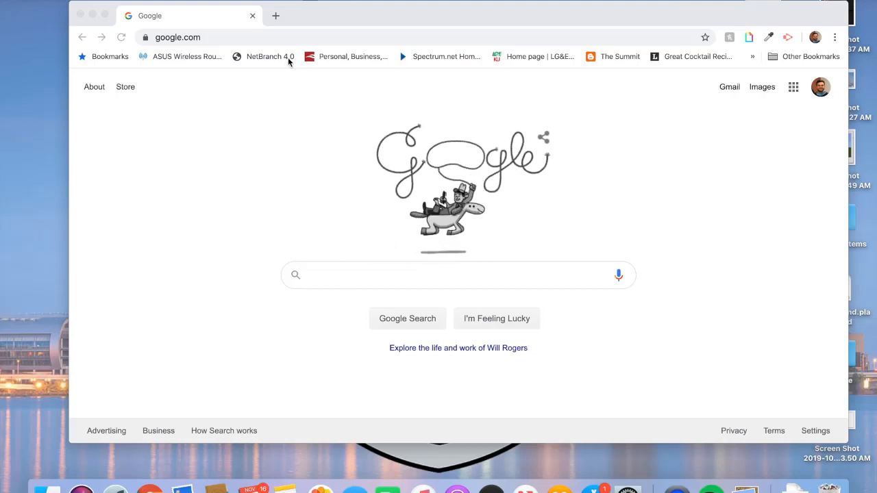
left_click(381, 280)
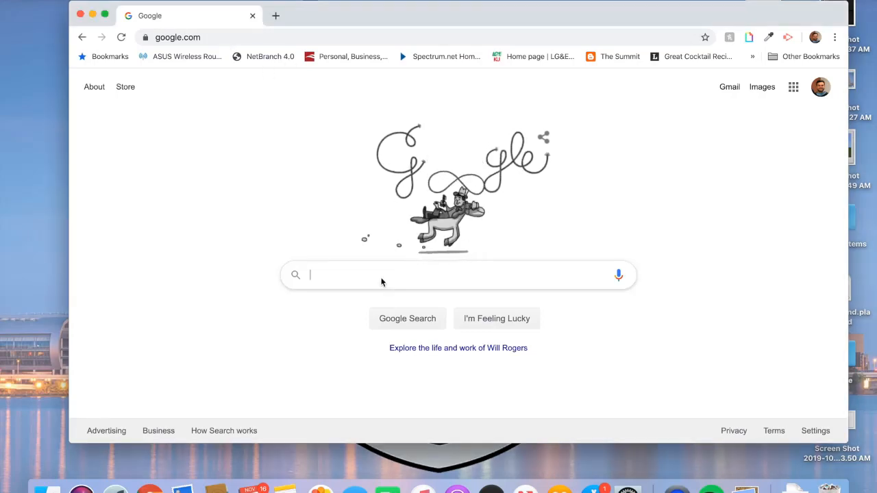
type("tour cr")
type("eat")
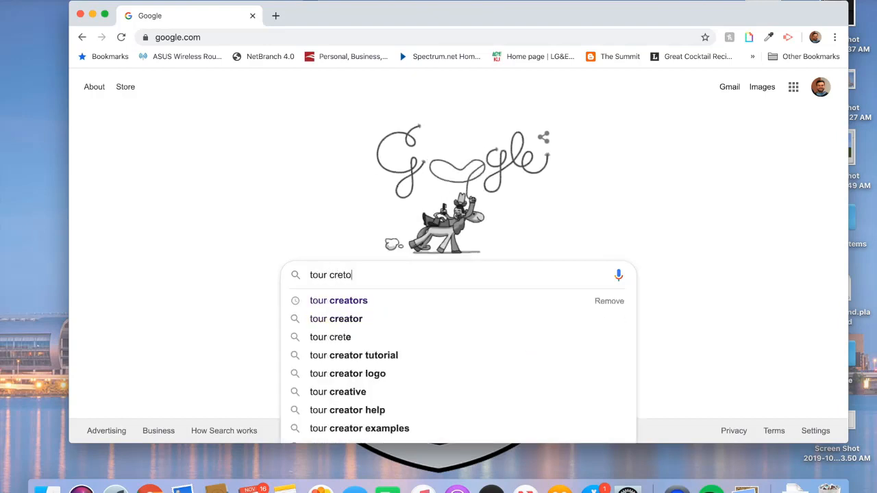
type("or")
key("Return")
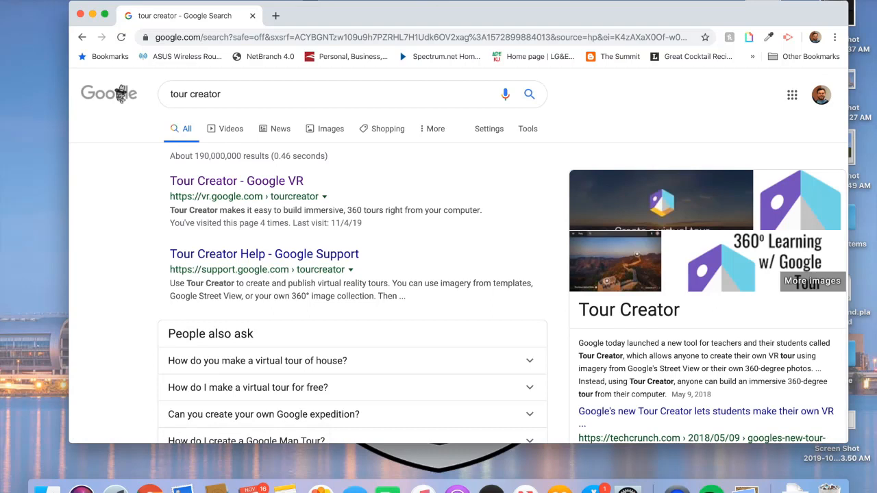
left_click(252, 180)
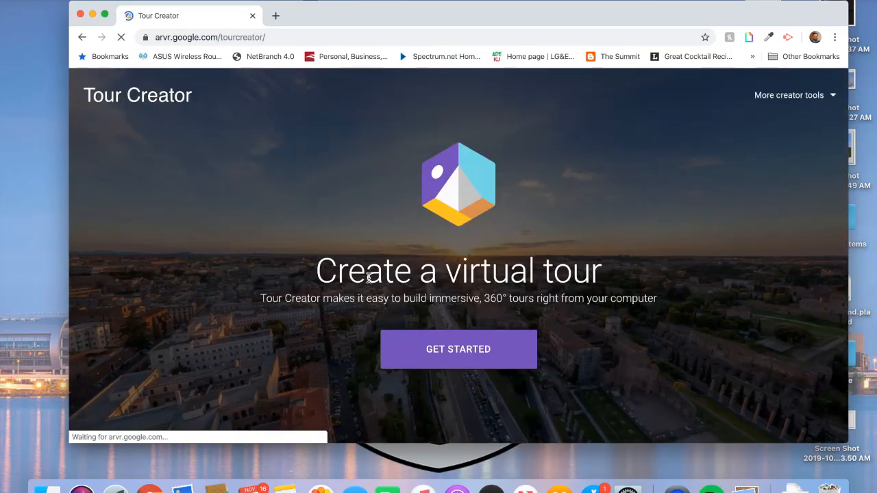
- Browse the Tour Creator landing page and choose GET STARTED
scroll(539, 264, "down", 3)
scroll(540, 264, "down", 12)
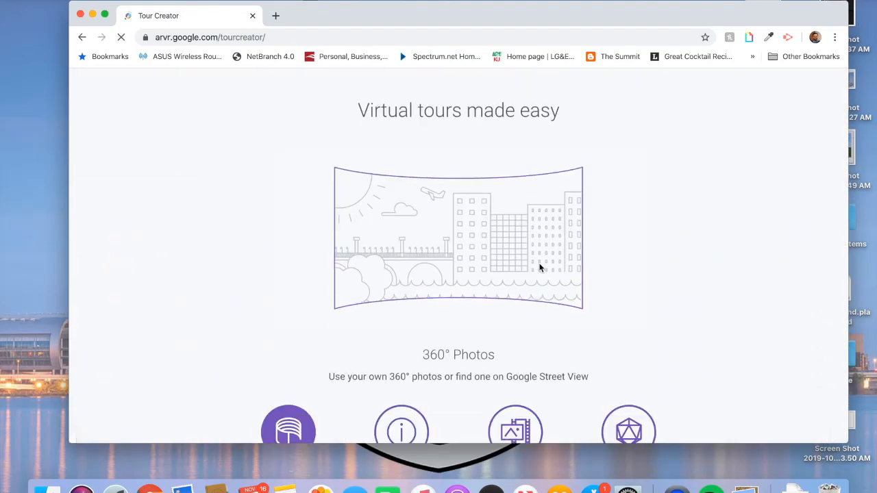
scroll(540, 268, "up", 3)
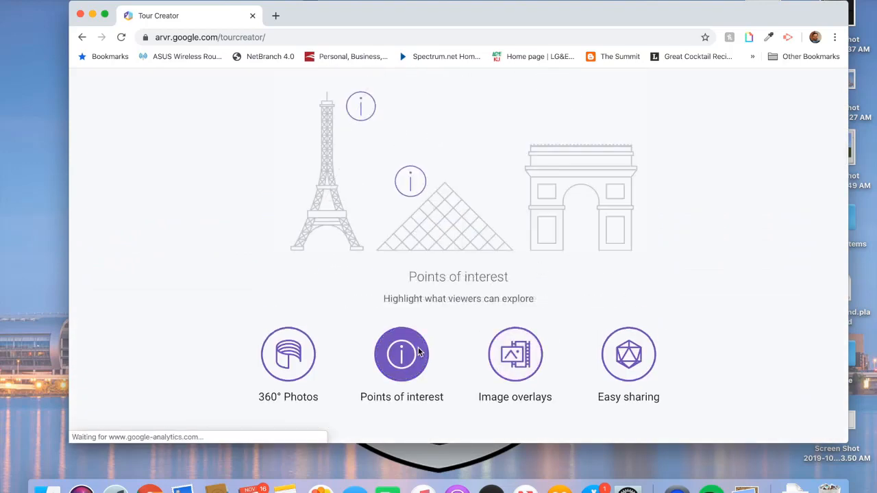
scroll(617, 356, "up", 8)
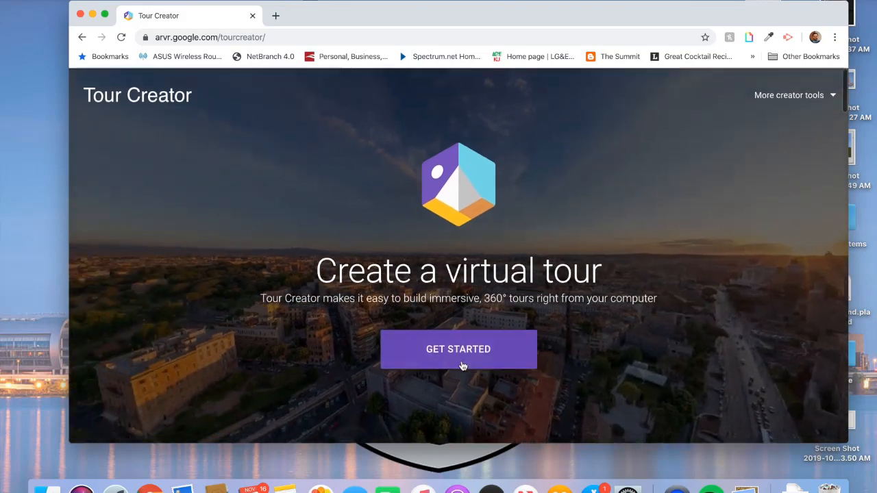
left_click(467, 356)
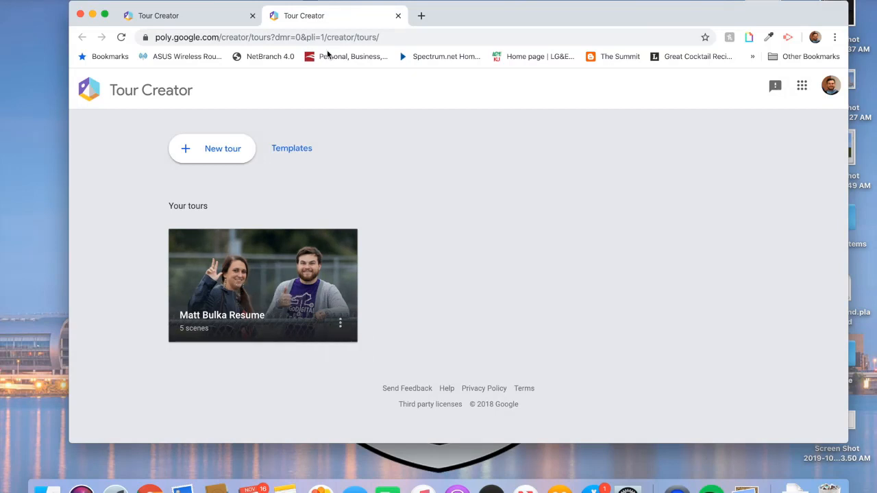
- Start a new tour titled 'Science Tour' and begin its classroom description
left_click(232, 151)
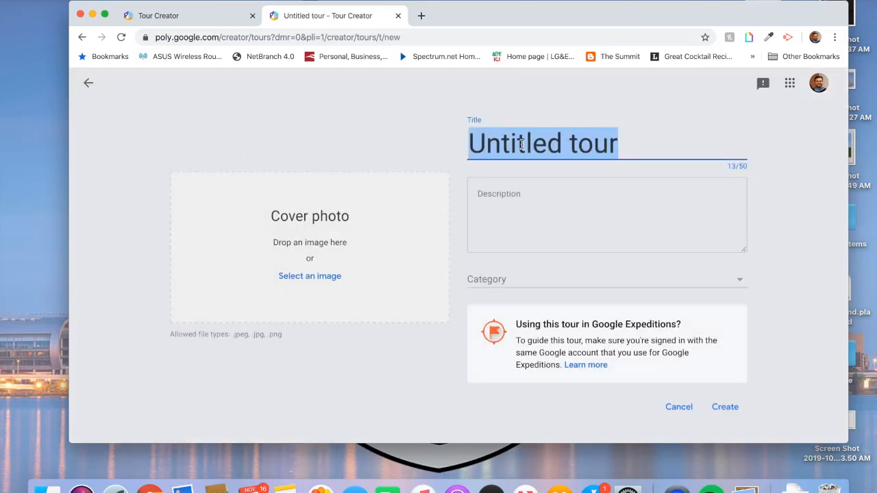
type("Science You")
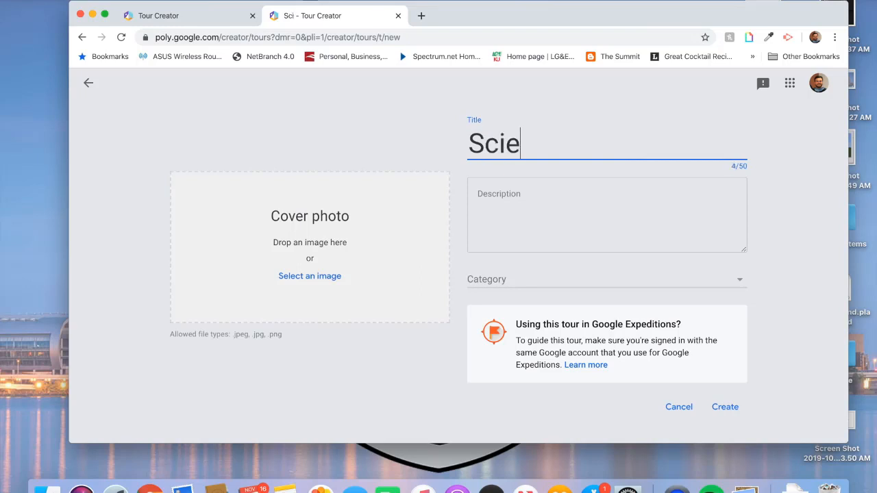
key("BackSpace")
key("BackSpace")
key("BackSpace")
type("Your")
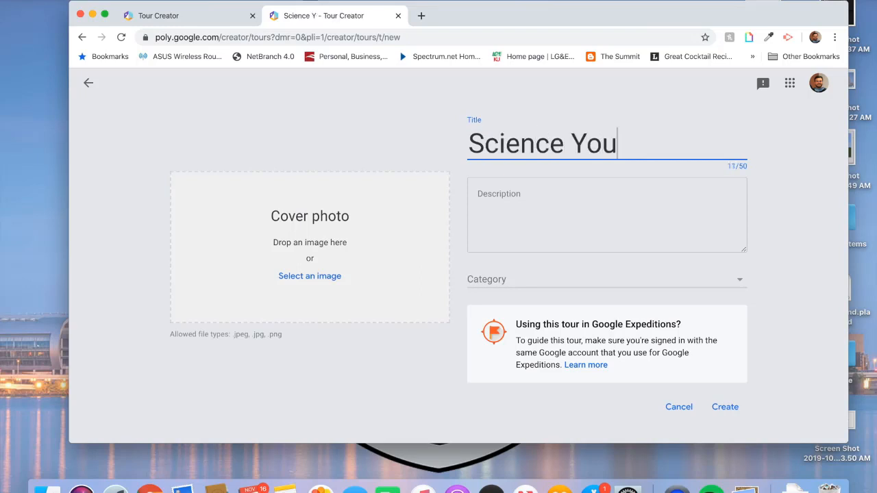
key("BackSpace")
key("BackSpace")
key("BackSpace")
key("BackSpace")
type("Tour")
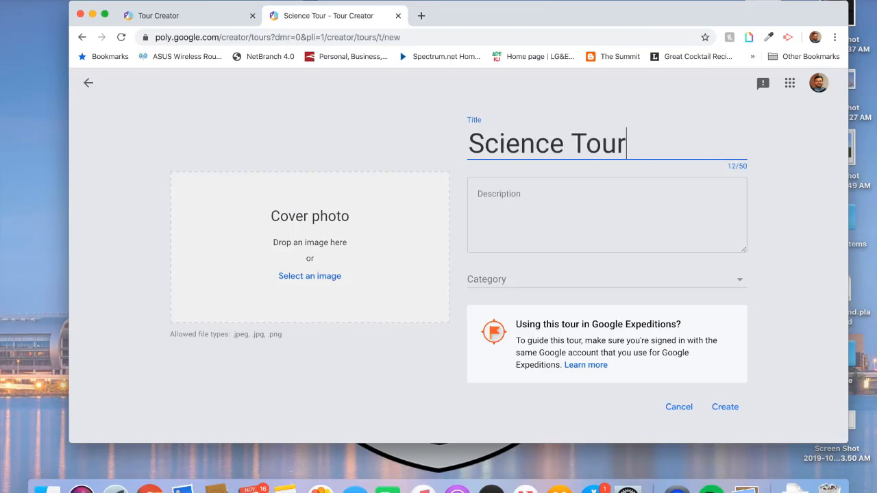
left_click(552, 205)
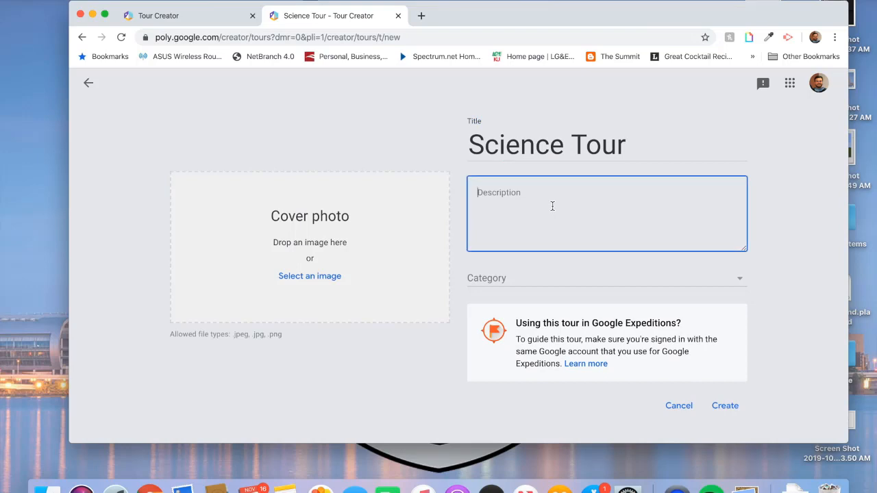
type("An example for how we can make tours in our classrooms!")
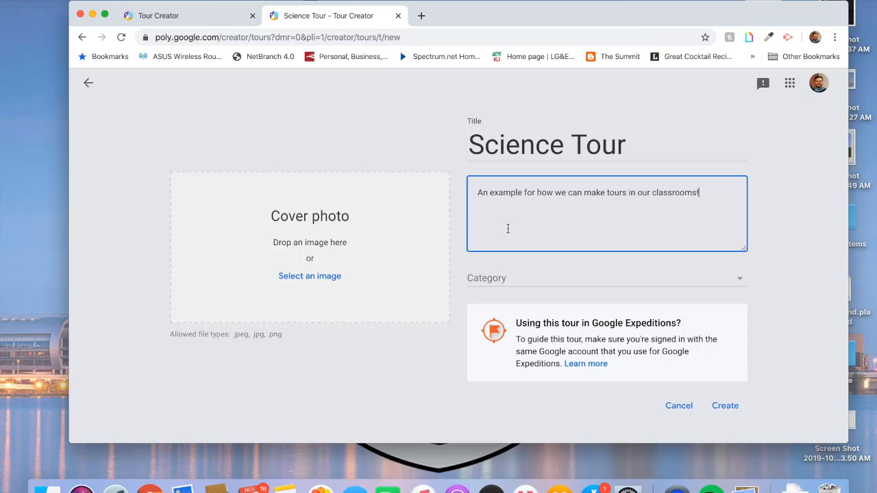
- Use the latest downloaded science-lab image as the cover photo and set the category to Science
left_click(286, 277)
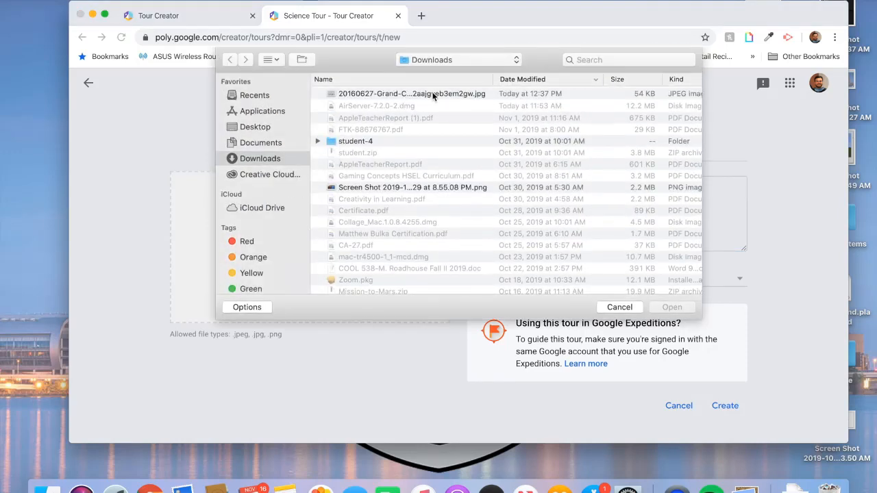
left_click(433, 95)
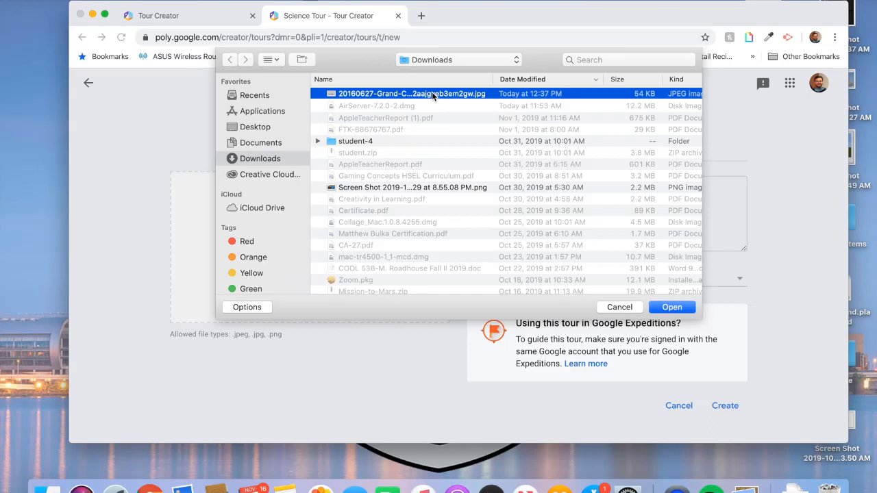
key("Return")
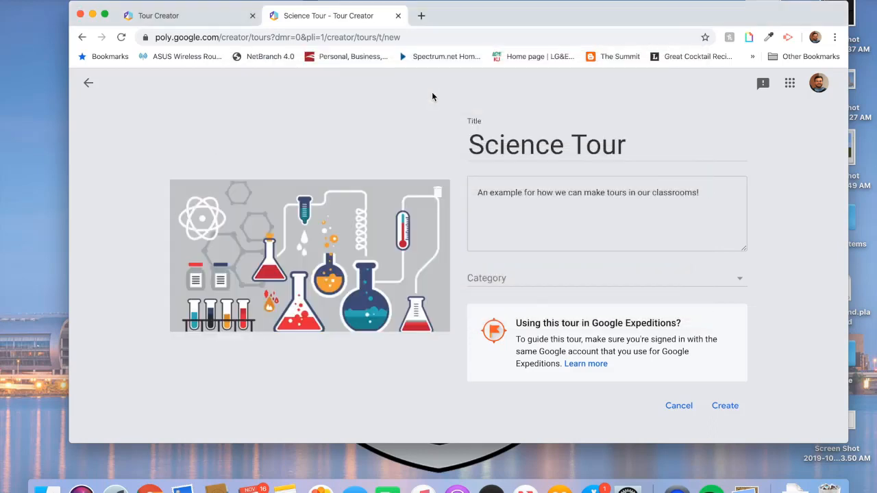
left_click(552, 278)
scroll(541, 220, "down", 5)
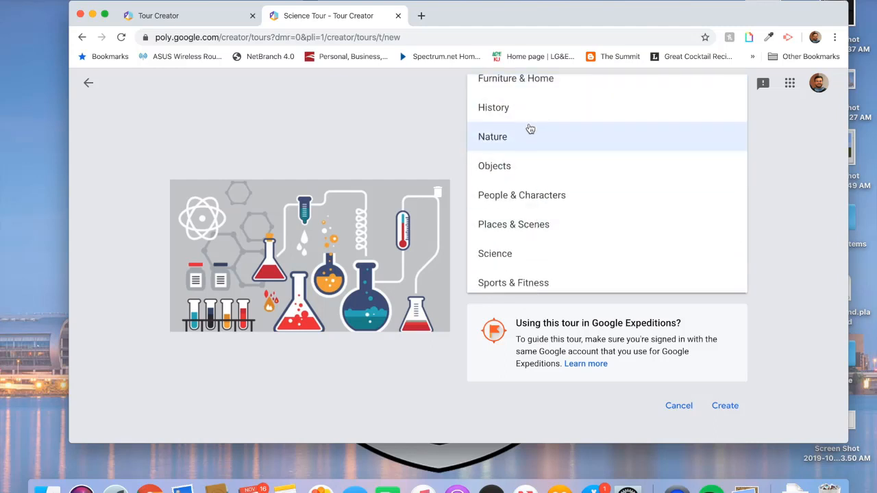
left_click(521, 253)
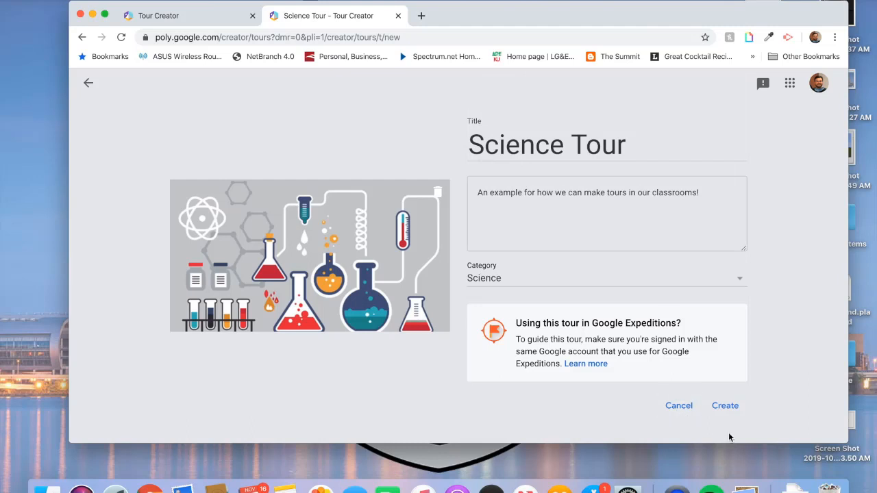
- Create the tour and locate Niagara Falls, NY, USA for the first scene
left_click(725, 406)
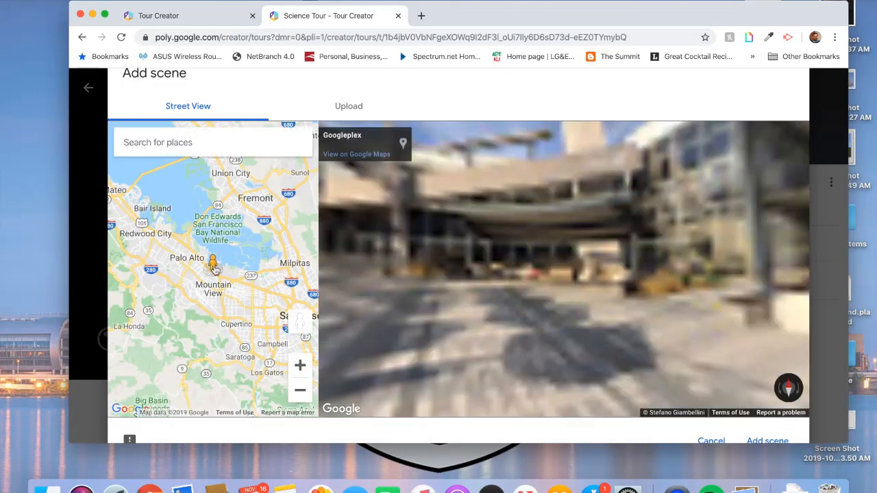
left_click_drag(219, 288, 270, 276)
left_click_drag(200, 251, 222, 283)
type("Ni")
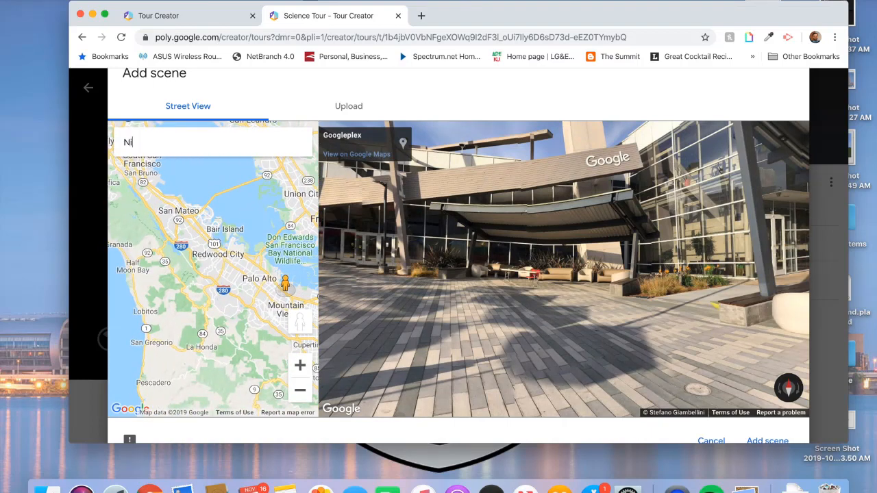
type("arg")
key("BackSpace")
key("BackSpace")
type("ga")
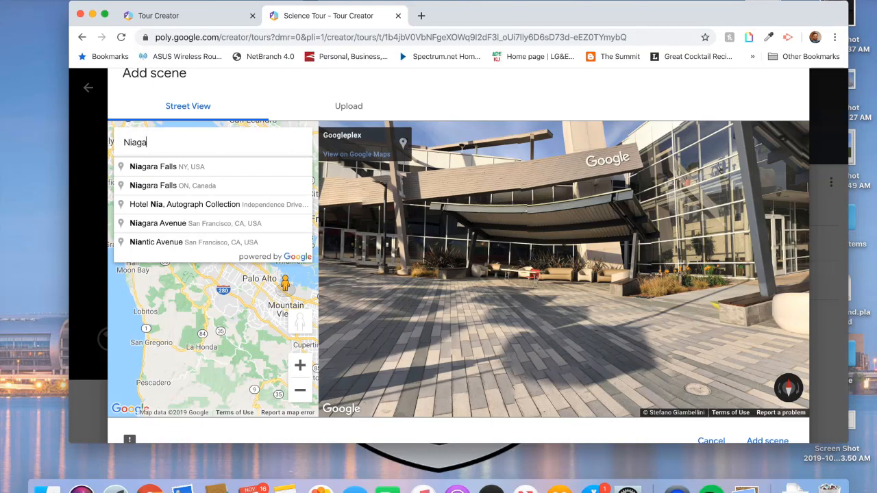
type("ra")
left_click(156, 168)
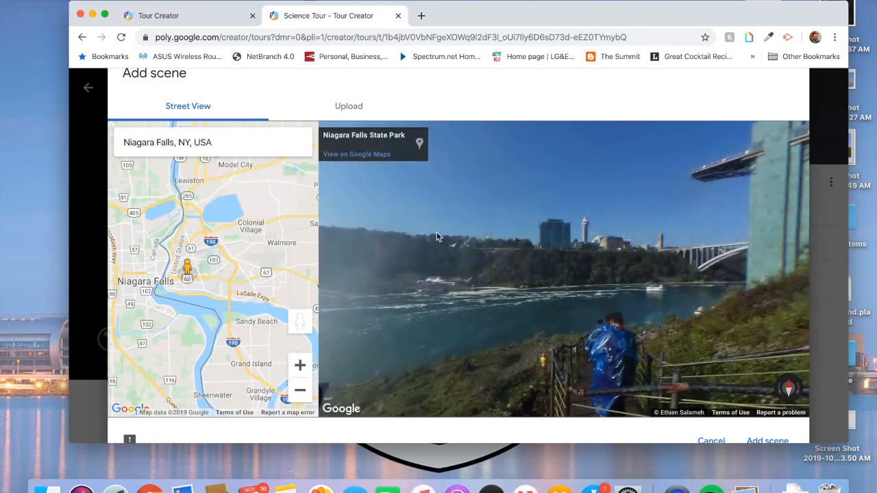
left_click_drag(480, 265, 696, 263)
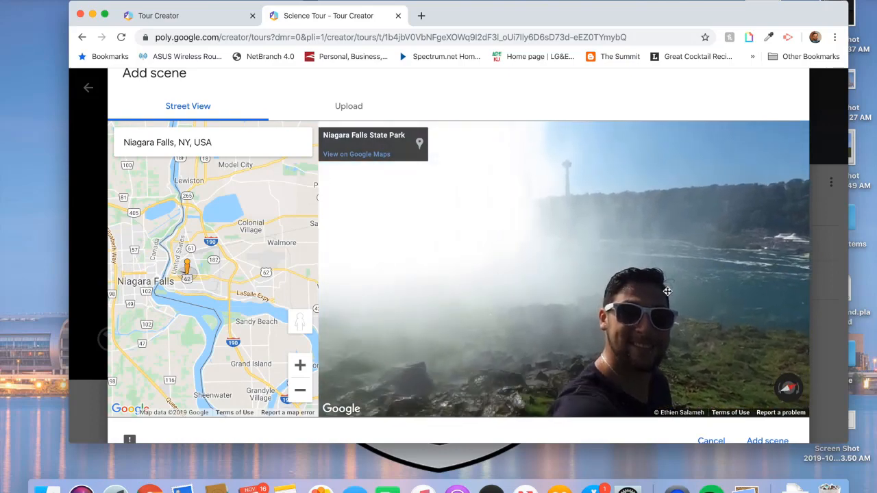
left_click_drag(404, 253, 692, 283)
left_click_drag(504, 272, 676, 296)
left_click_drag(617, 288, 725, 271)
left_click_drag(538, 292, 652, 292)
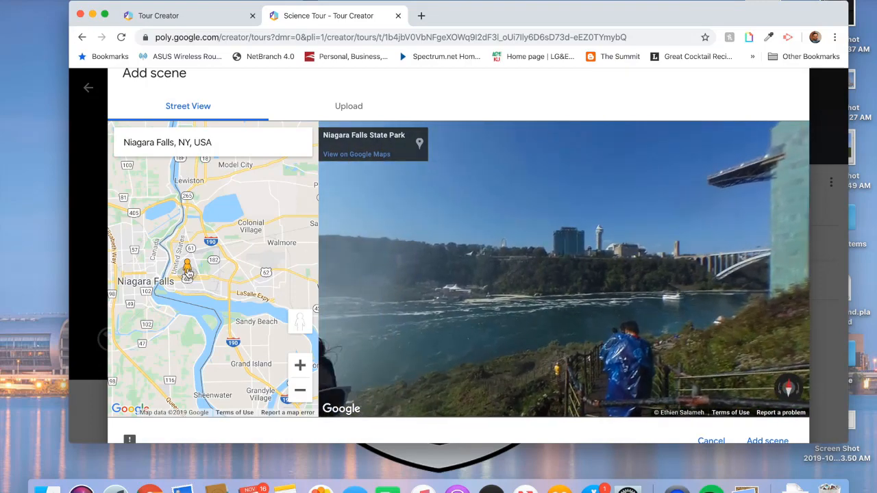
left_click_drag(188, 273, 235, 287)
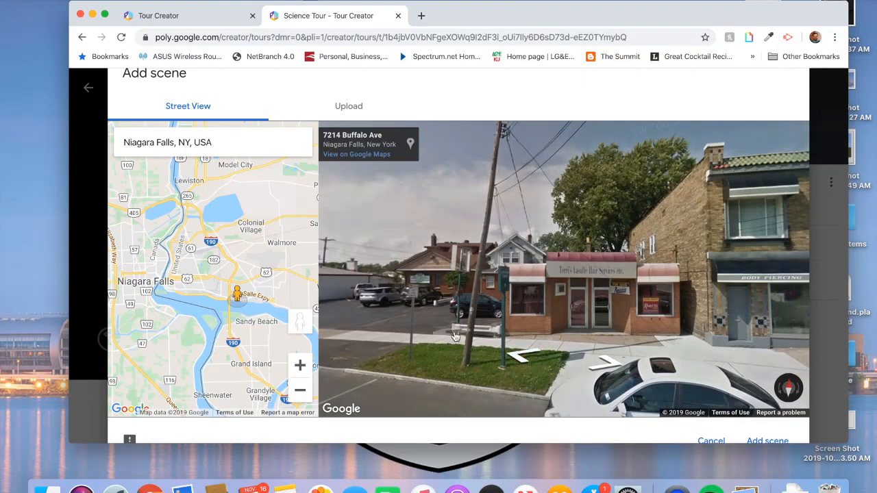
left_click_drag(455, 336, 675, 296)
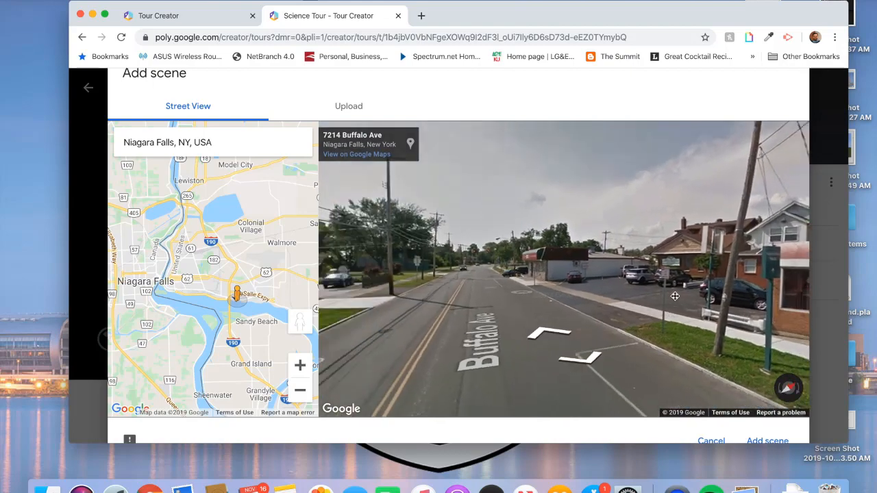
left_click_drag(505, 288, 658, 281)
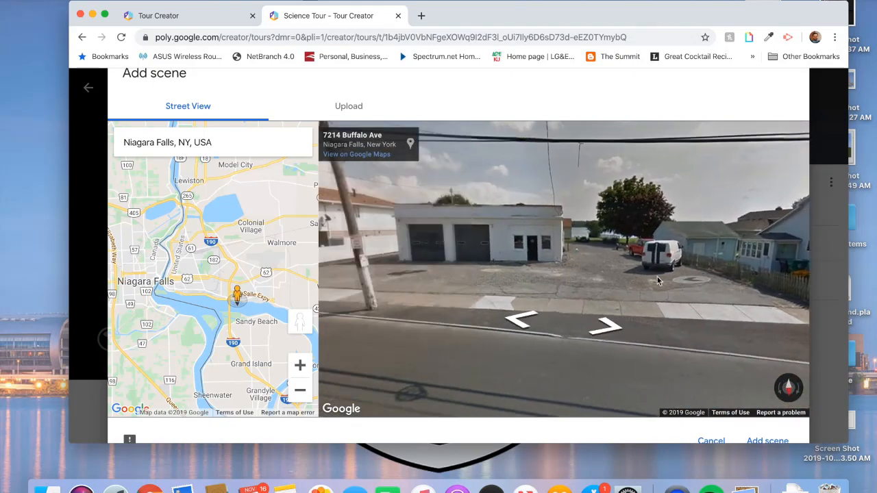
left_click_drag(522, 265, 645, 263)
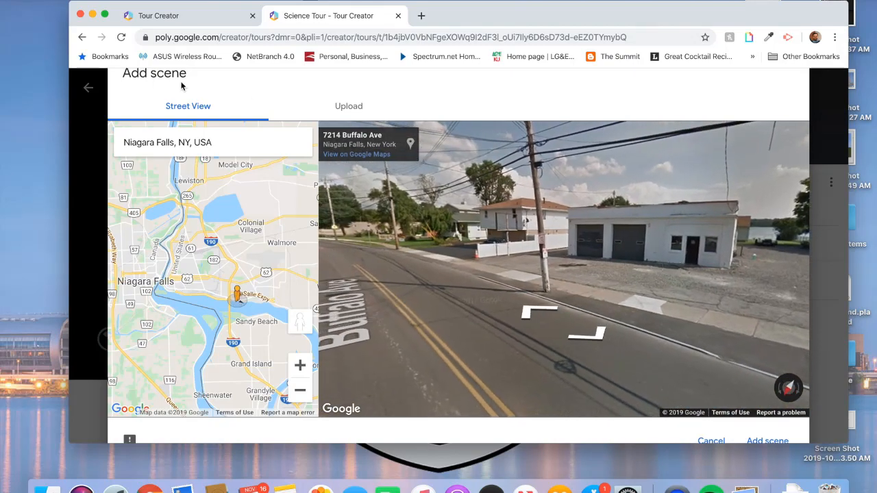
scroll(647, 368, "down", 3)
scroll(646, 368, "up", 5)
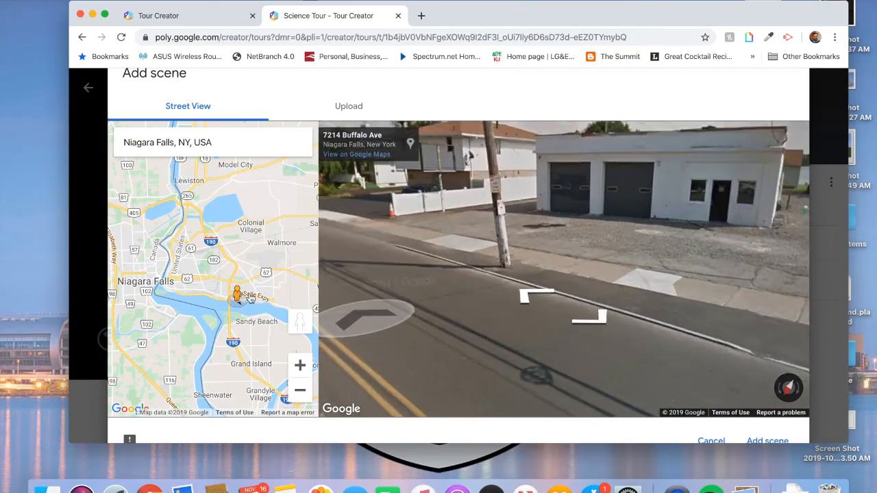
- Switch the location to the KFC Yum! Center in Louisville and step to the fountain viewpoint
triple_click(158, 144)
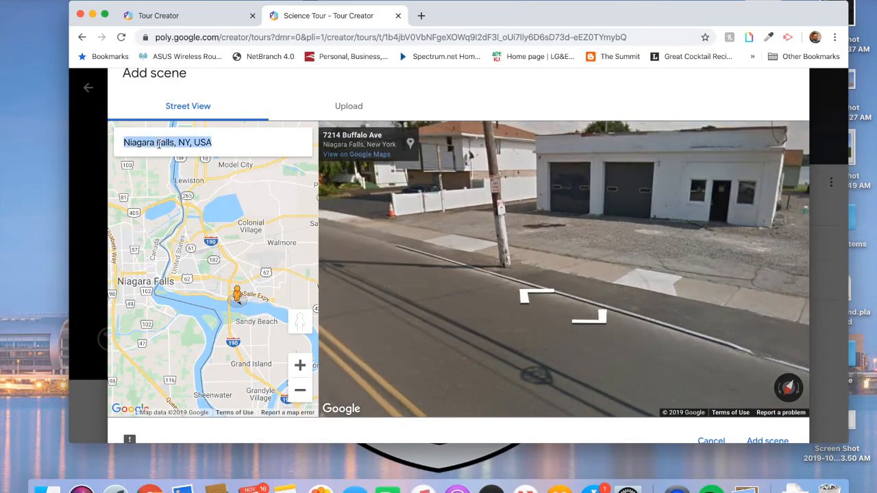
type("Yum!")
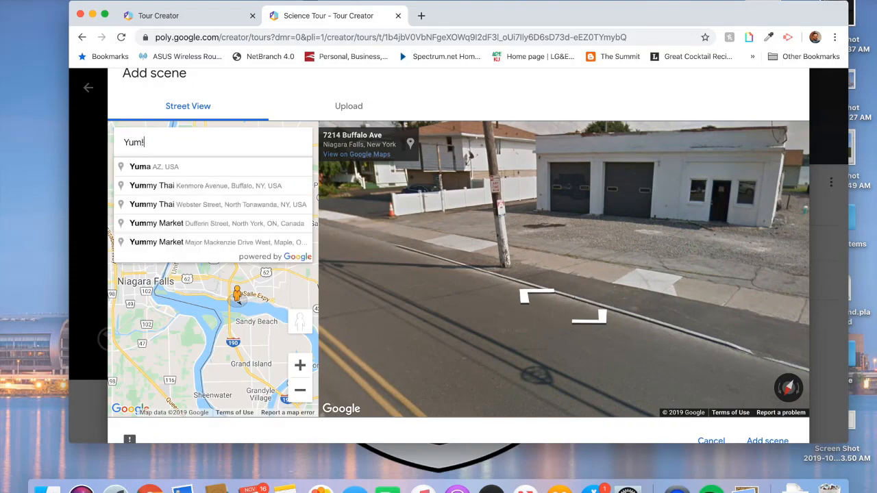
type(" Center")
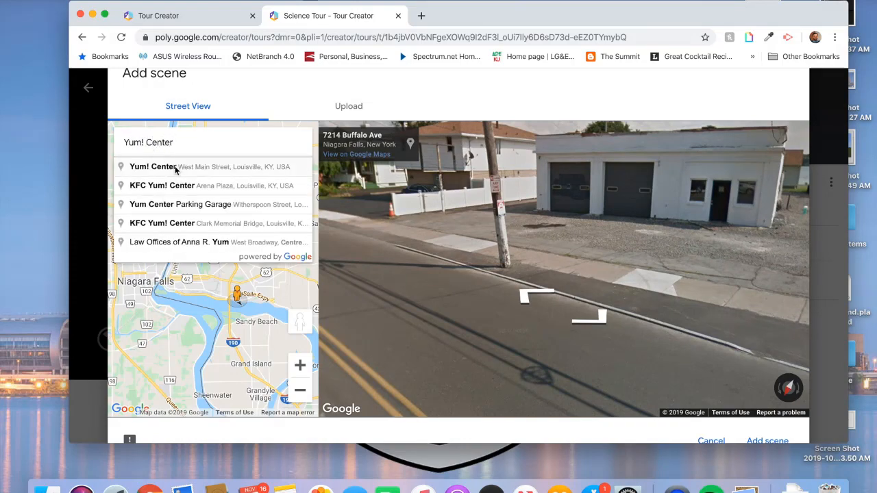
left_click(176, 168)
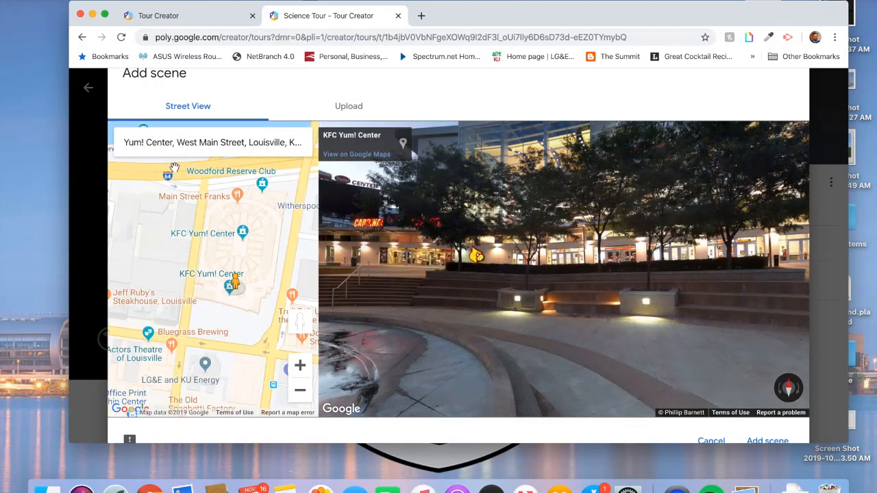
left_click_drag(515, 241, 356, 299)
left_click_drag(470, 299, 403, 275)
left_click_drag(521, 285, 403, 277)
left_click_drag(541, 295, 368, 240)
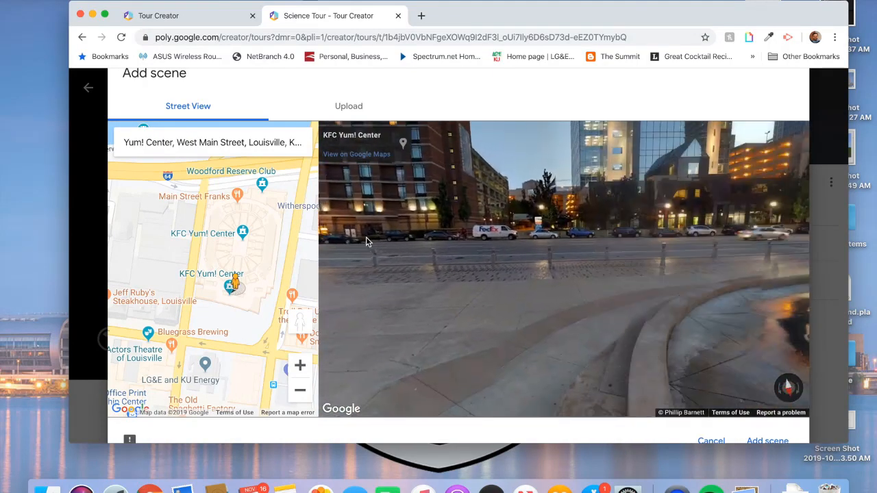
left_click_drag(405, 286, 394, 257)
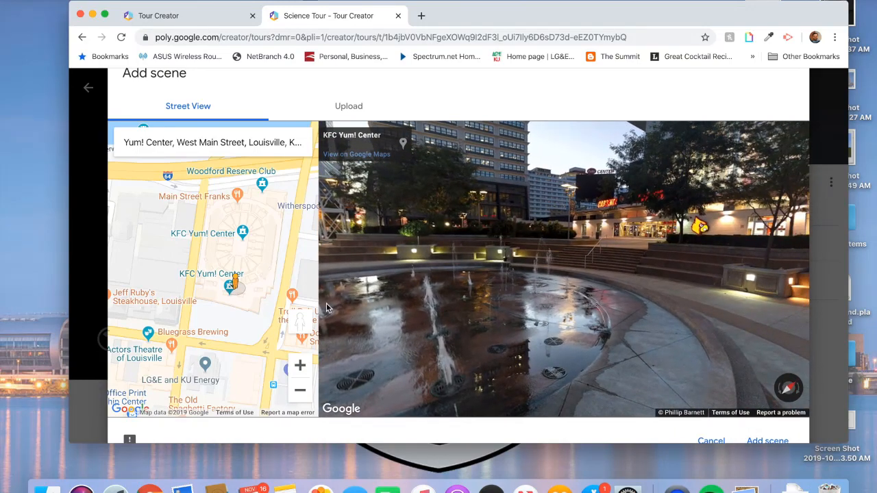
left_click_drag(619, 444, 628, 454)
left_click(751, 352)
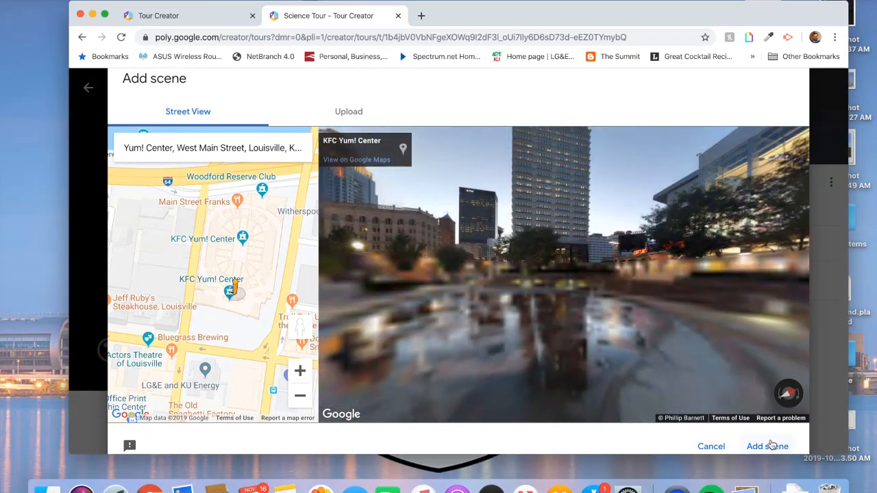
- Add the view as scene 'Yum! Center' described 'This is the front view of the KFC Yum! Center.'
left_click(768, 447)
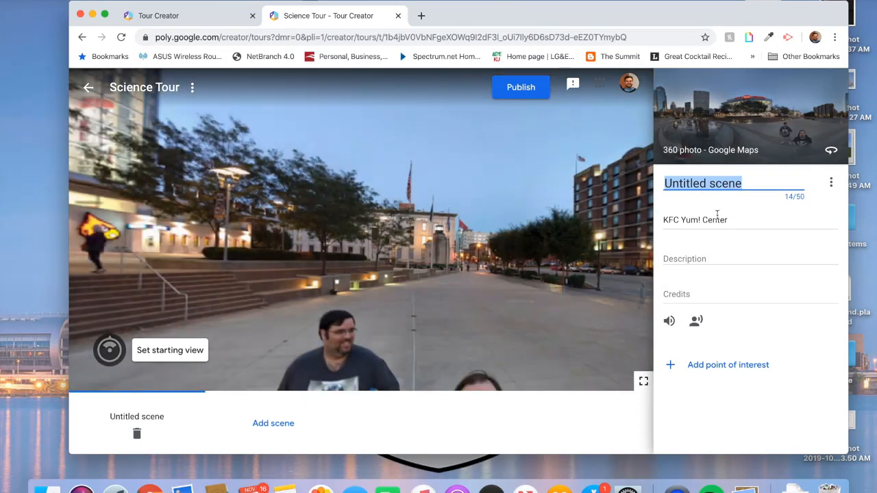
type("Yum! C")
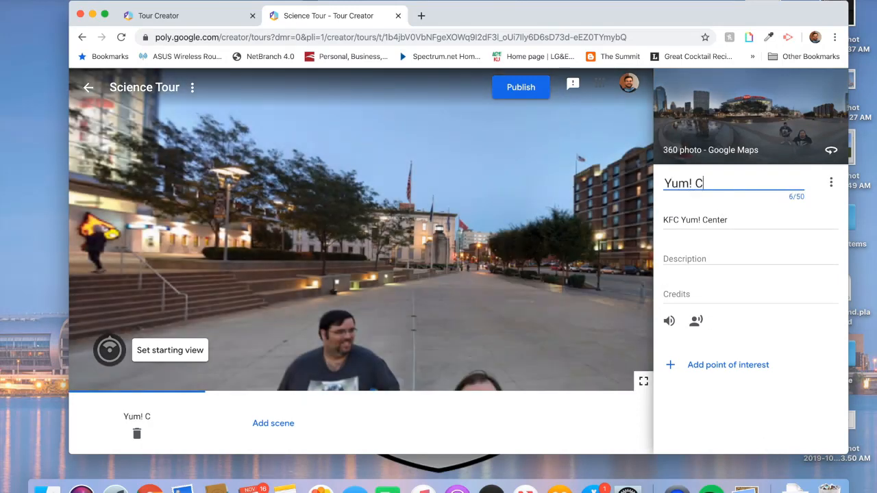
type("enter")
left_click(680, 257)
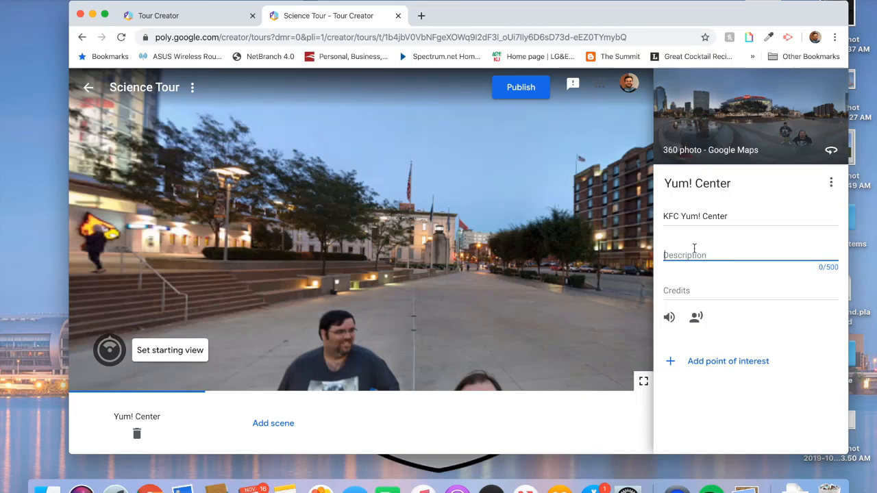
type("This is the front view of the")
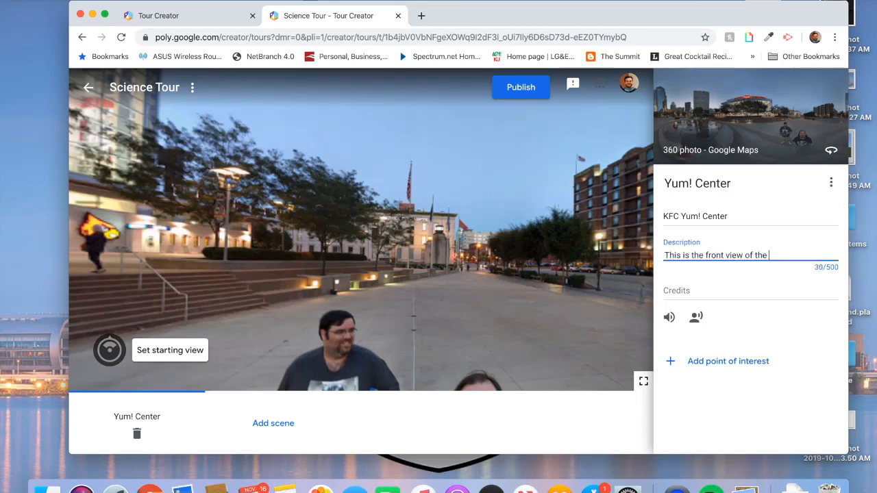
type(" KFC Yum! Center.")
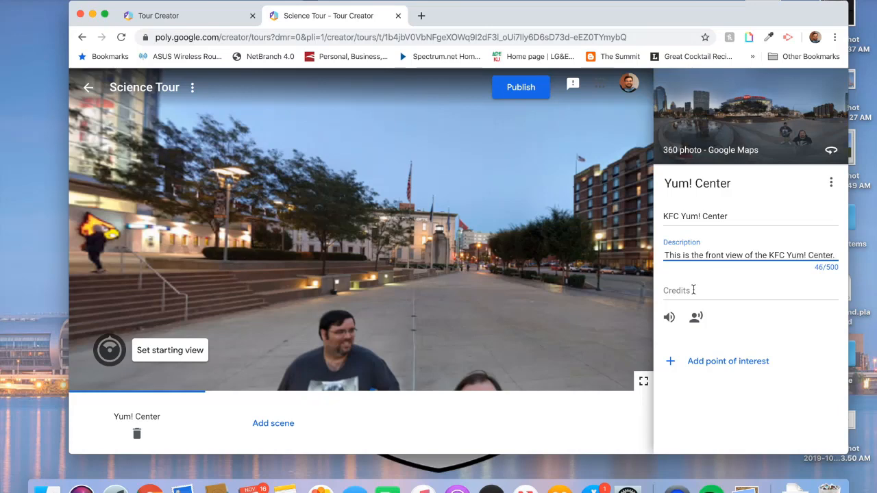
left_click(694, 290)
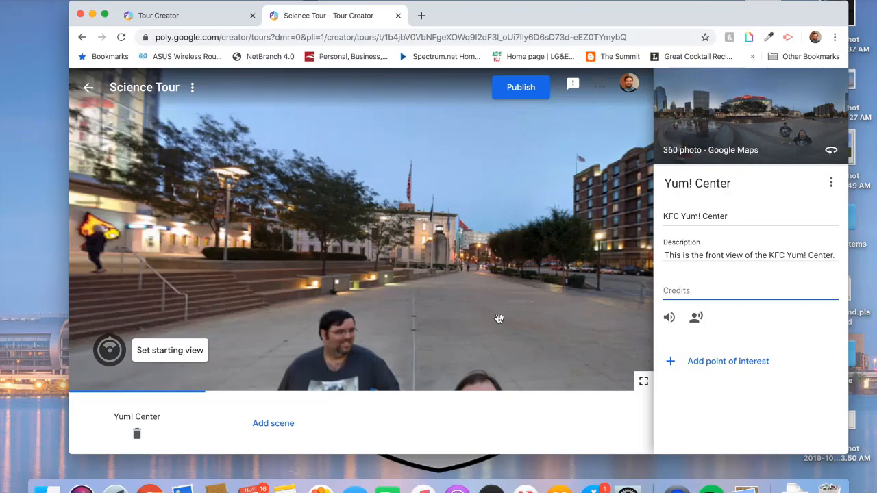
- Save a starting view for Yum! Center facing the plaza fountain and downtown towers
left_click_drag(280, 213, 313, 220)
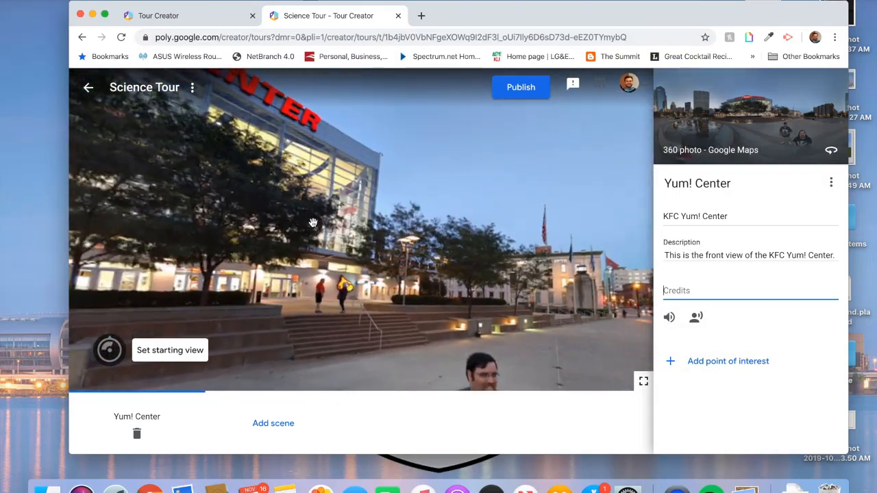
left_click_drag(375, 233, 356, 213)
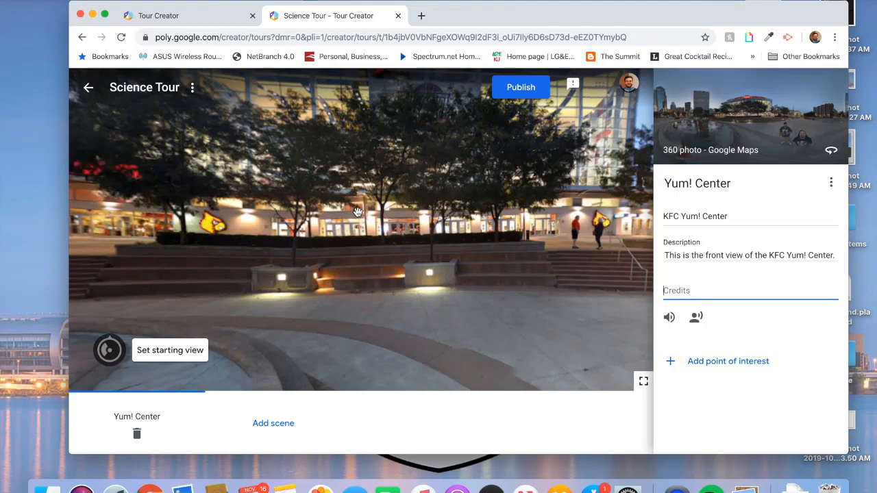
left_click_drag(204, 265, 333, 280)
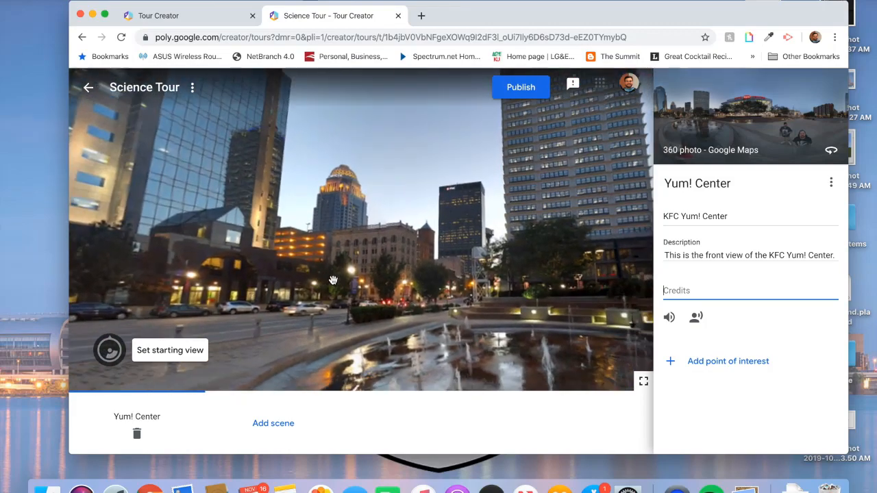
left_click(152, 354)
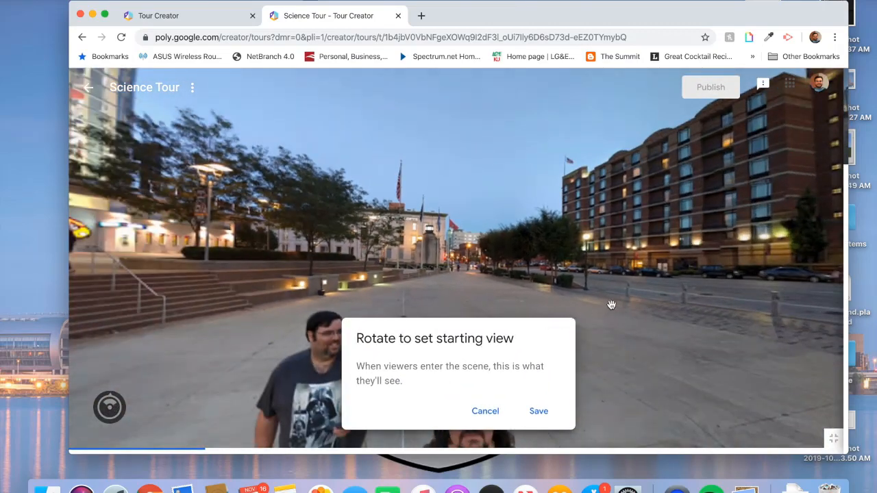
left_click_drag(612, 305, 498, 293)
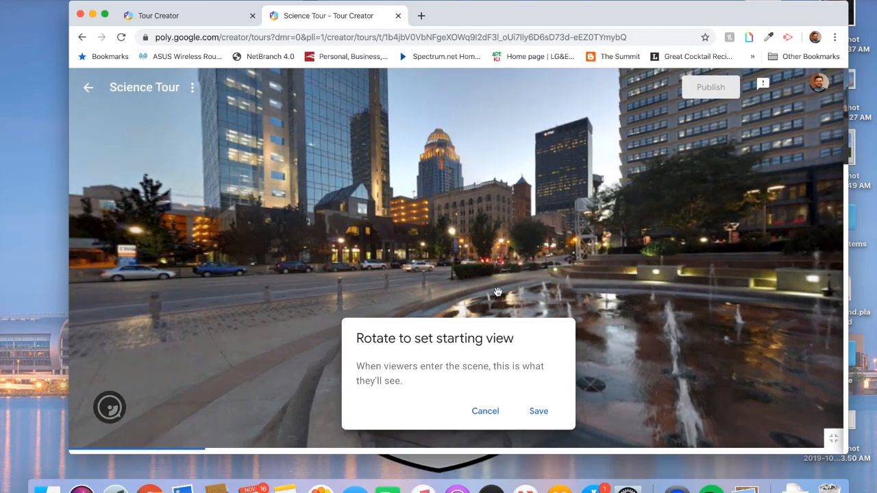
left_click(538, 410)
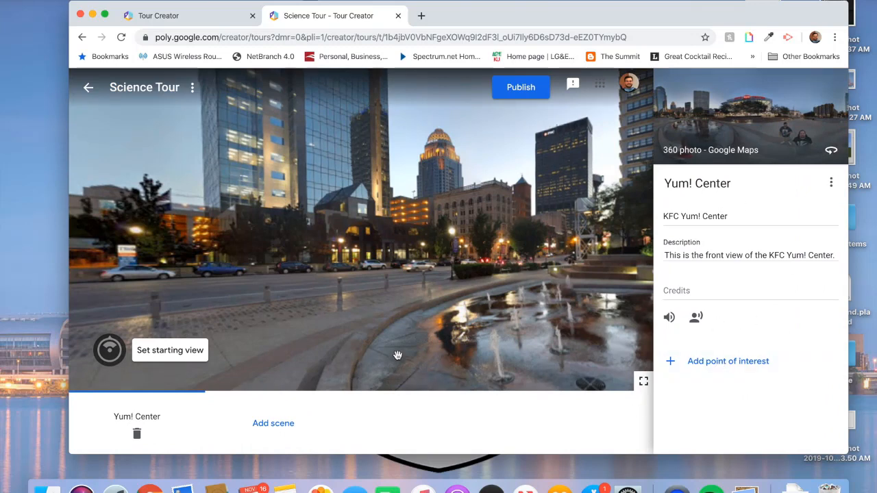
- Place a point-of-interest marker beside the cardinal logo on the KFC Yum! Center
left_click(713, 366)
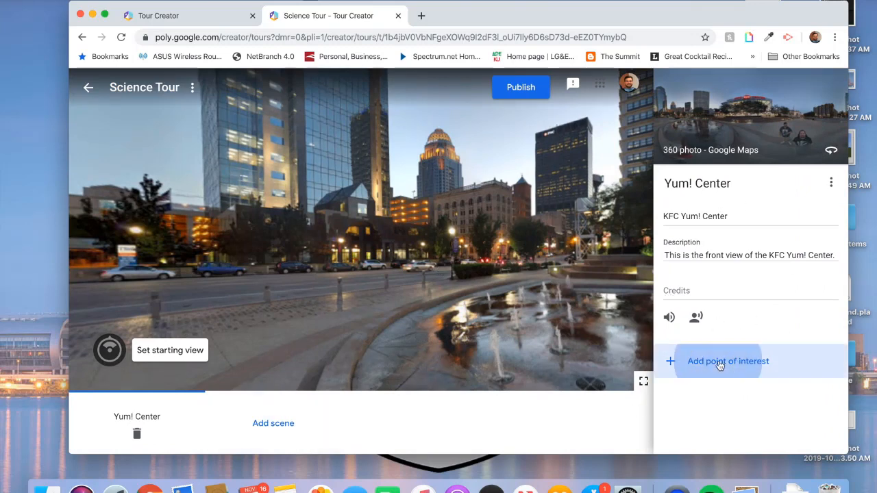
mouse_move(455, 266)
left_mouse_down()
mouse_move(351, 225)
mouse_move(158, 207)
mouse_move(389, 206)
mouse_move(647, 228)
left_mouse_up()
left_click_drag(585, 226, 453, 244)
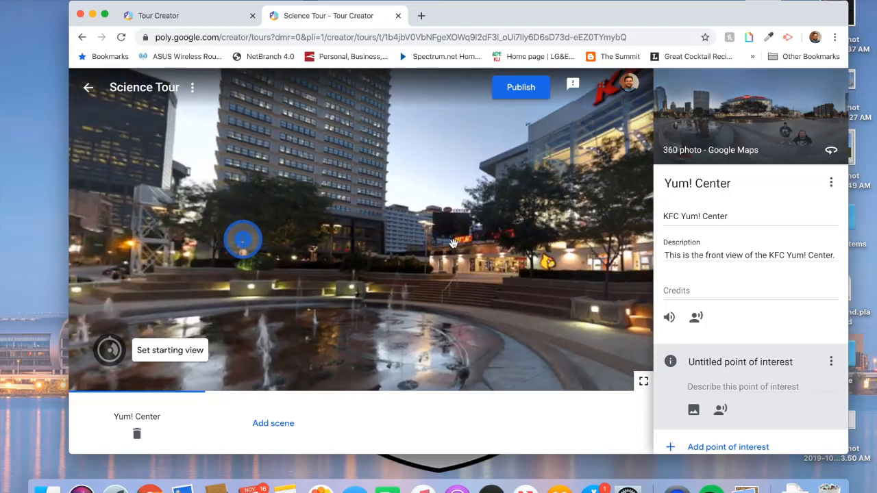
left_click_drag(257, 246, 579, 151)
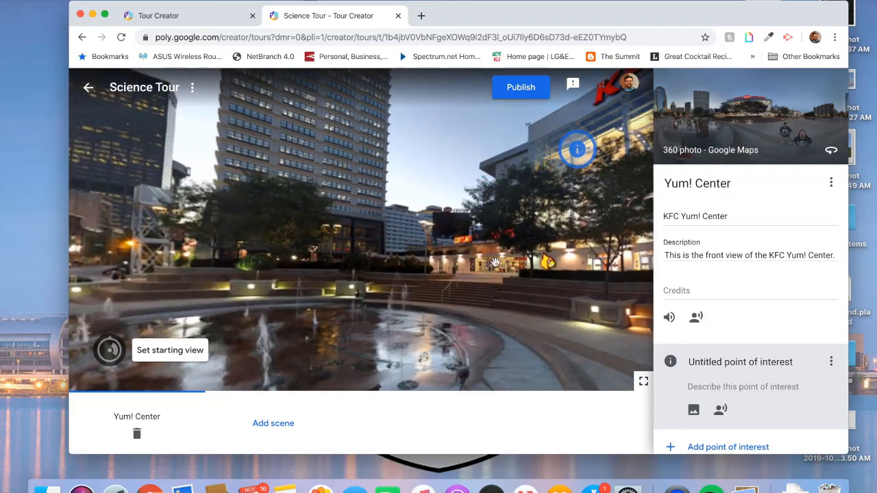
mouse_move(497, 263)
left_mouse_down()
mouse_move(454, 265)
mouse_move(426, 237)
left_mouse_up()
left_click_drag(351, 167, 339, 265)
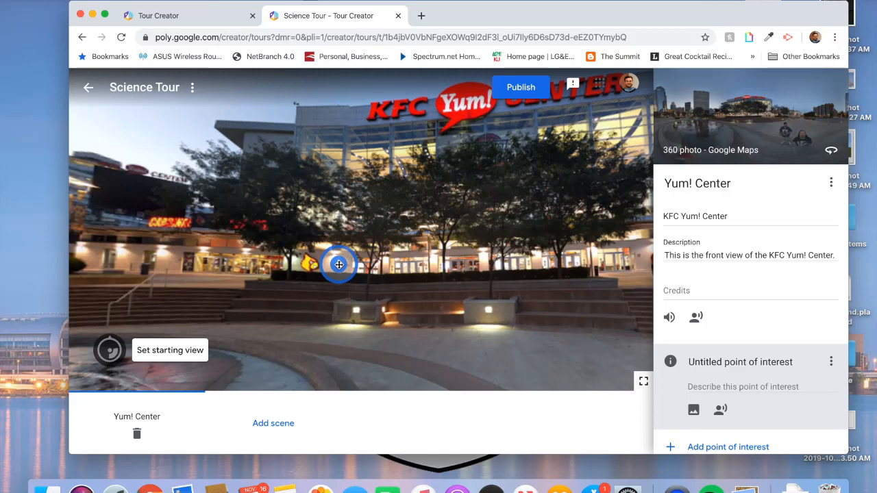
- Title the point 'Cardinal Logo' and describe it as the University of Louisville Athletics logo
left_click(740, 368)
triple_click(740, 368)
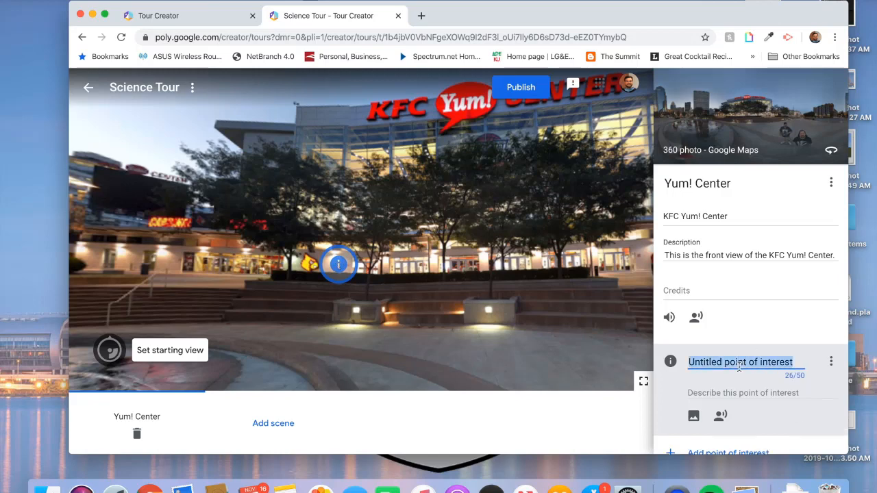
type("Cardinal Logo")
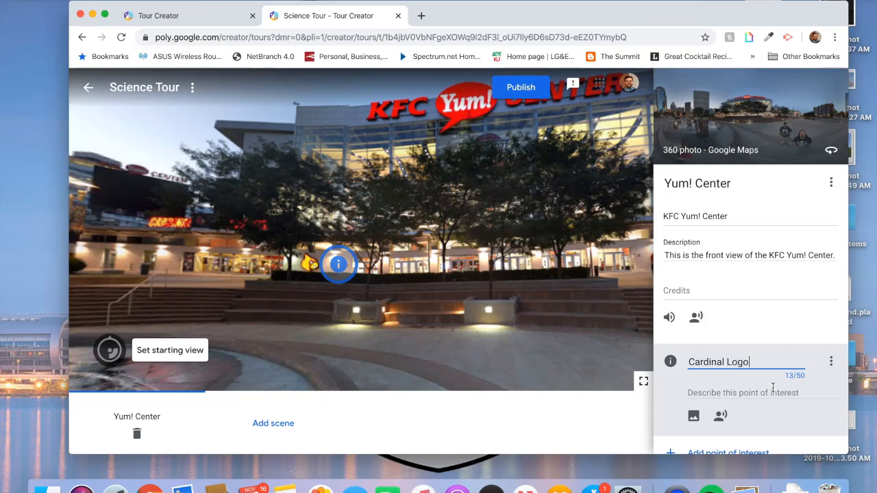
left_click(774, 387)
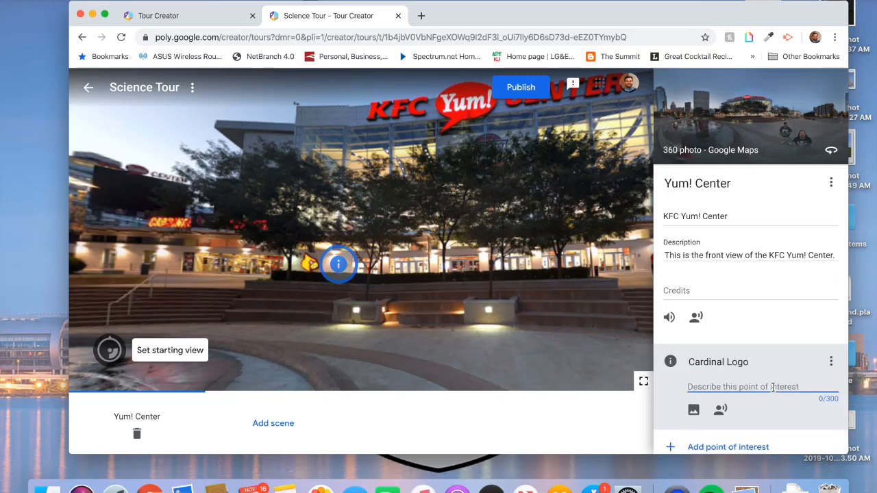
type("This is the ")
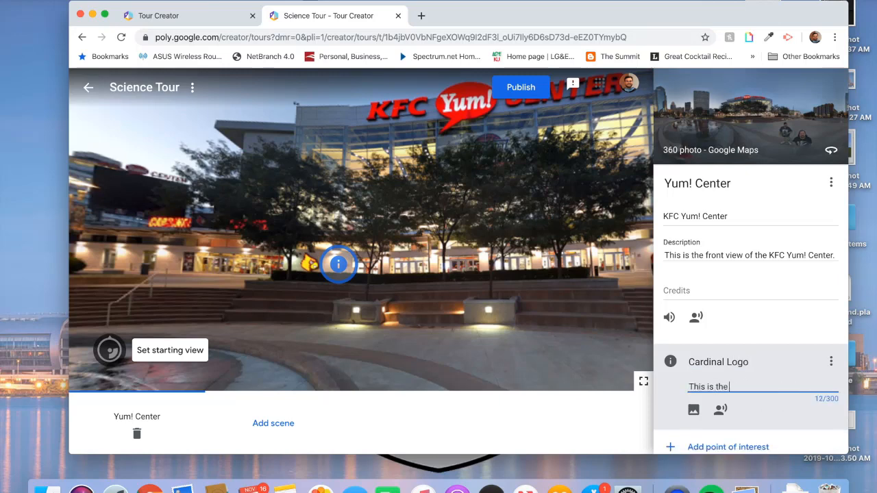
type("logo for The Un")
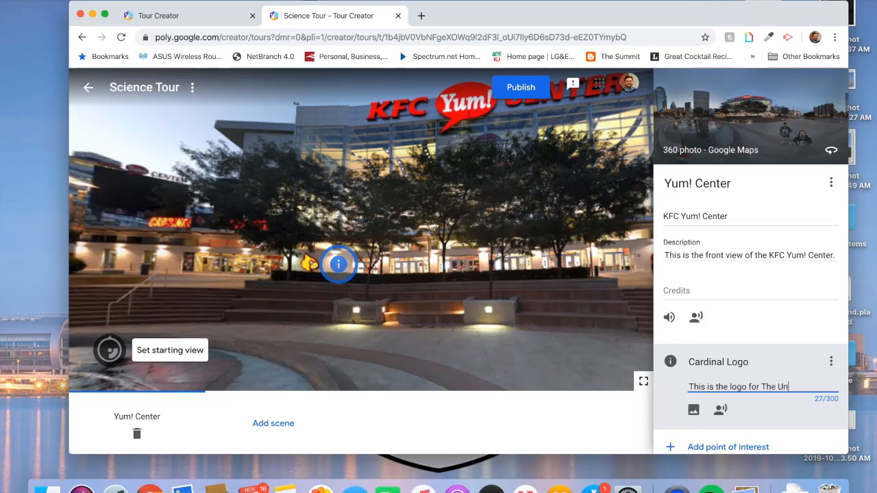
type("iversity of Louisville Ath")
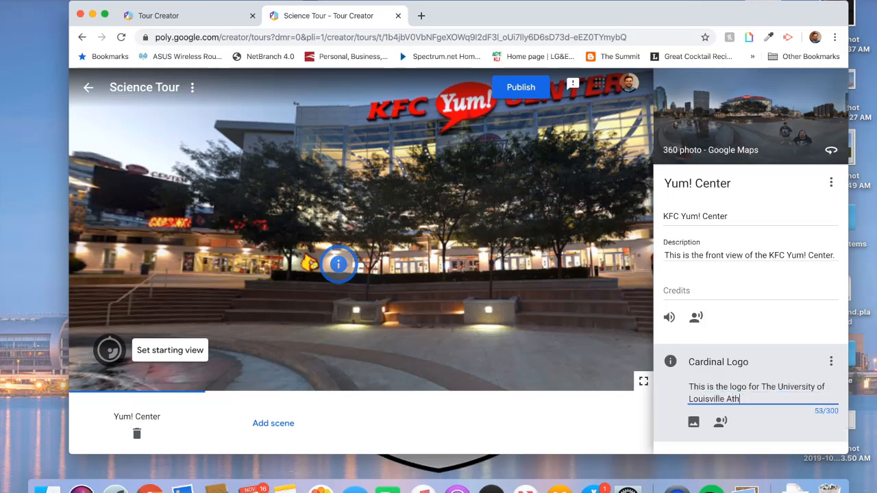
type("letics.")
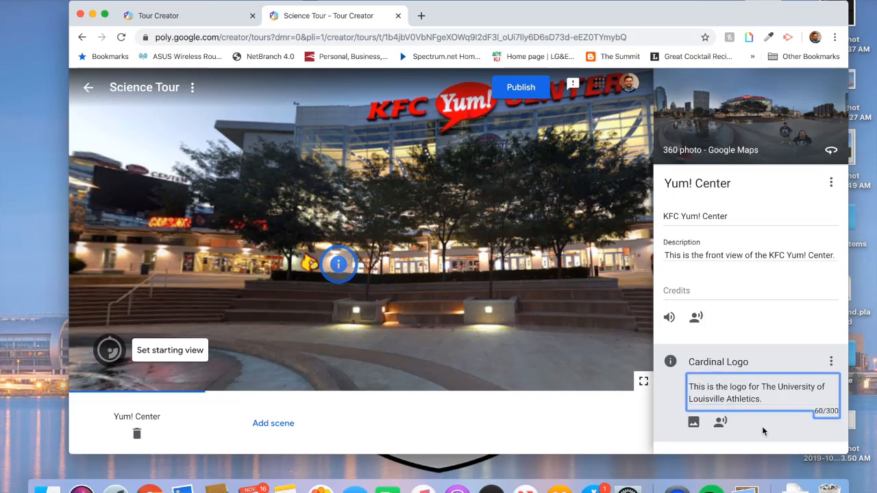
left_click(759, 426)
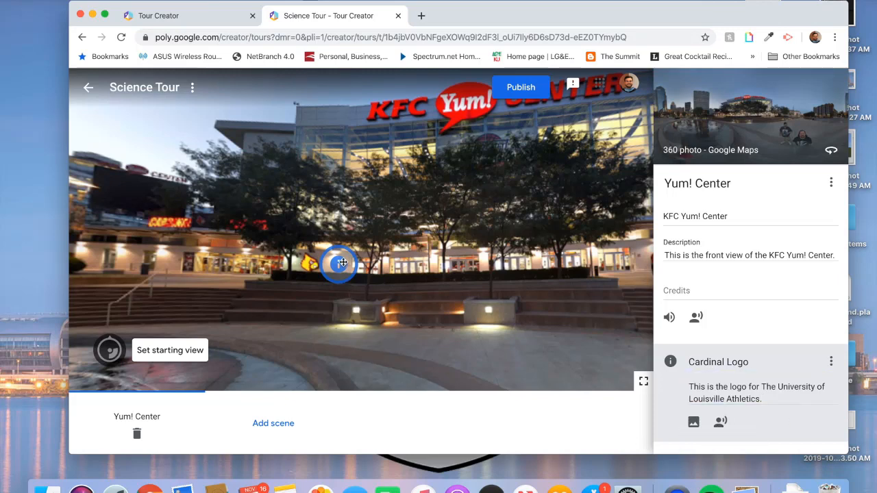
left_click_drag(337, 315, 370, 314)
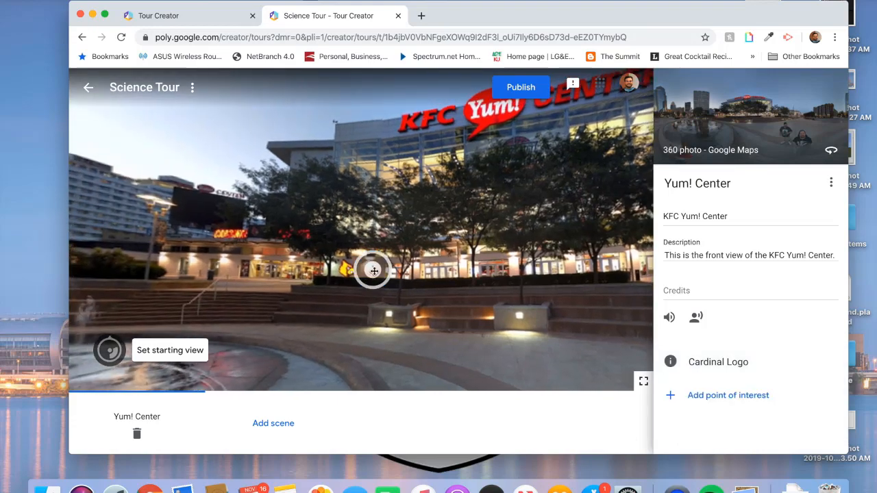
mouse_move(424, 284)
left_mouse_down()
mouse_move(364, 281)
mouse_move(410, 272)
mouse_move(419, 281)
left_mouse_up()
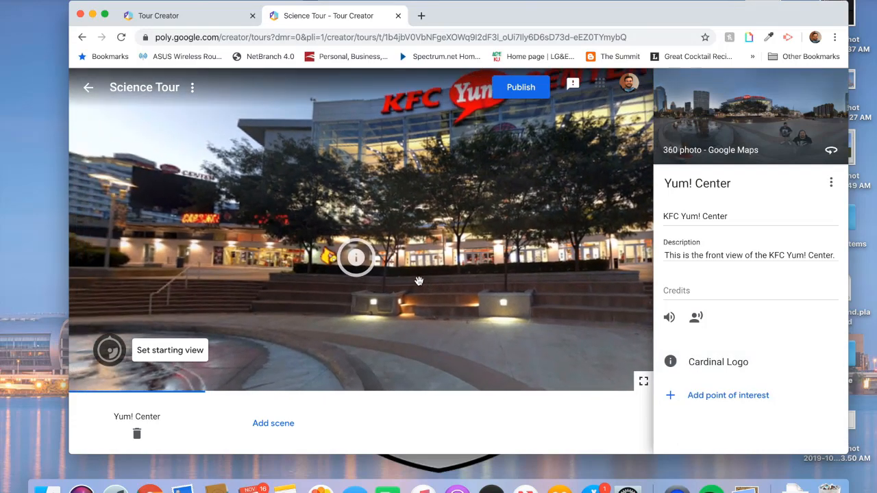
left_click(747, 359)
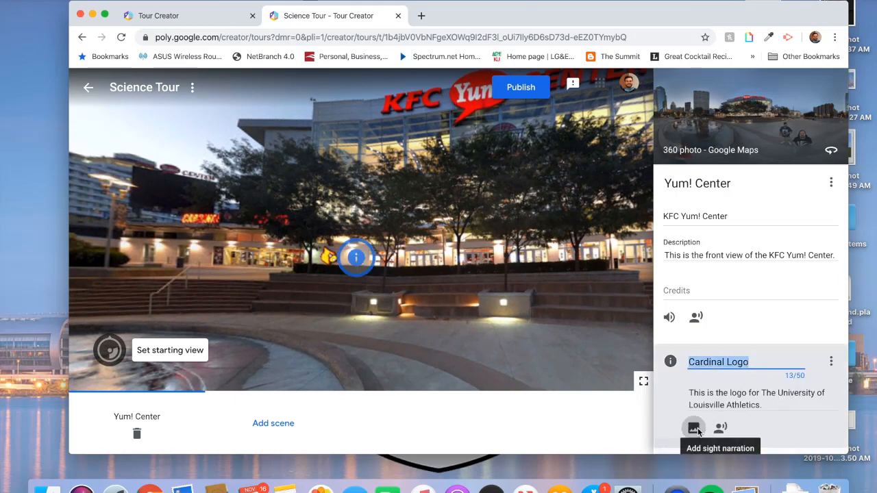
scroll(698, 430, "down", 1)
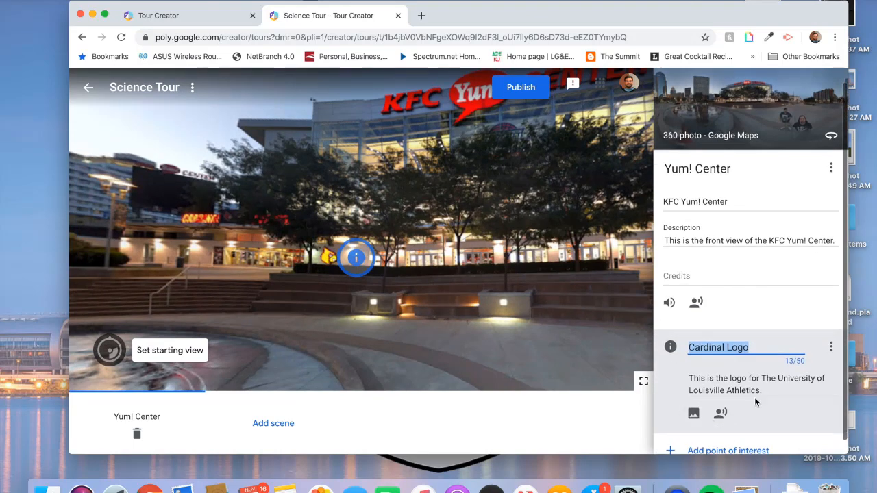
scroll(755, 396, "down", 1)
left_click(487, 282)
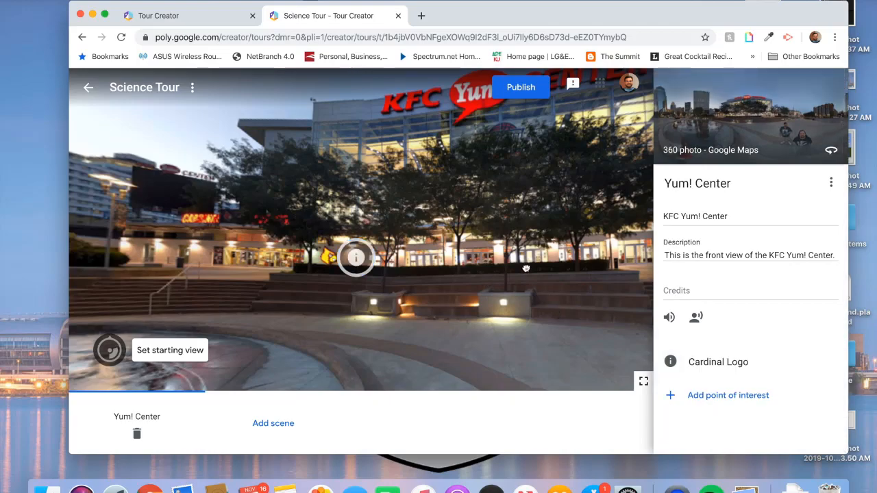
left_click_drag(526, 269, 295, 274)
left_click_drag(538, 292, 398, 268)
left_click_drag(466, 269, 408, 260)
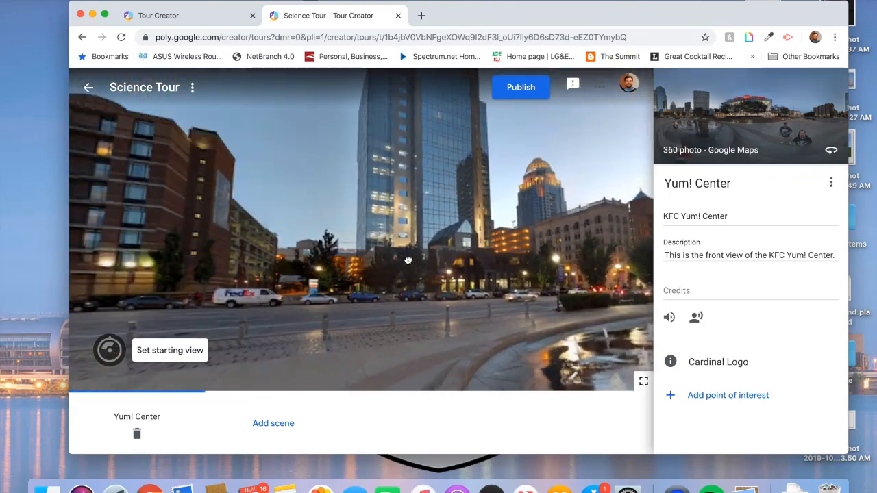
left_click_drag(308, 265, 433, 263)
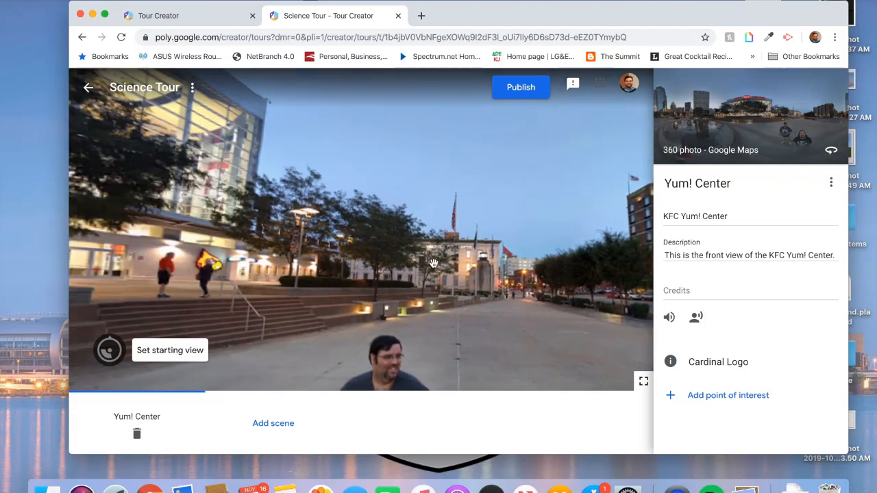
left_click_drag(338, 243, 587, 254)
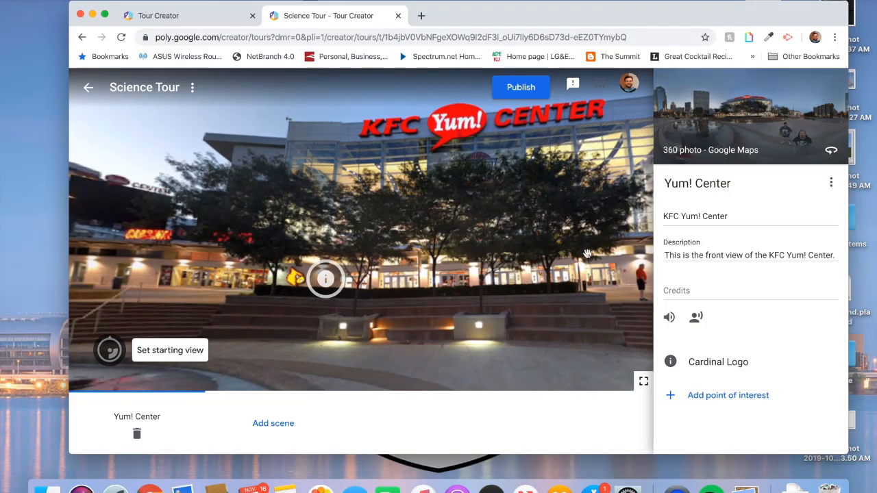
- Start a new scene and search Street View for 'Rupp Arena', choosing its suggestion
left_click(270, 426)
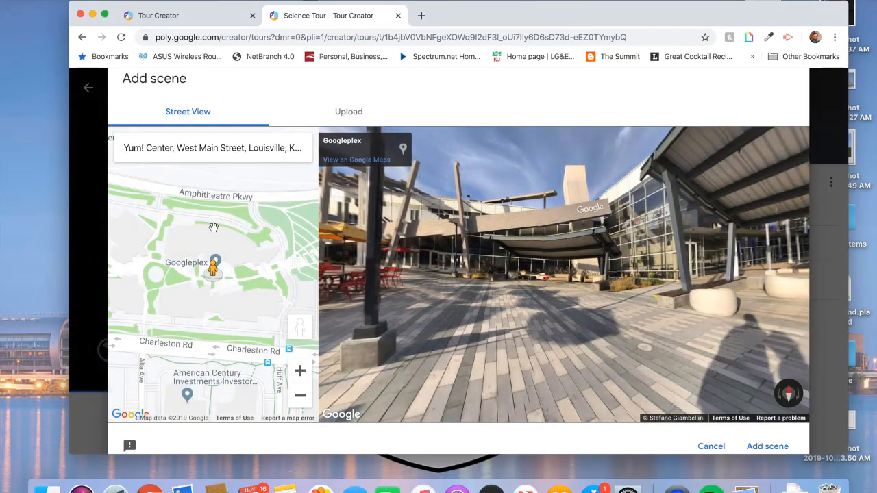
triple_click(221, 157)
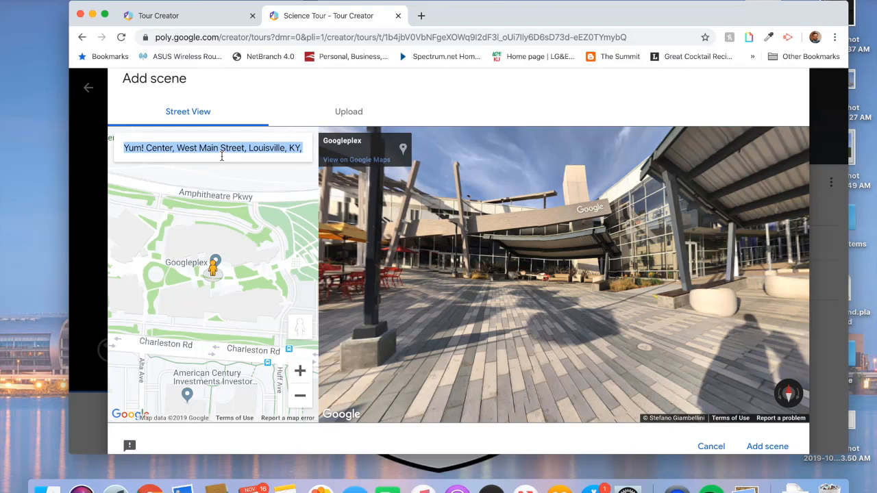
key("BackSpace")
type("Rupp Are")
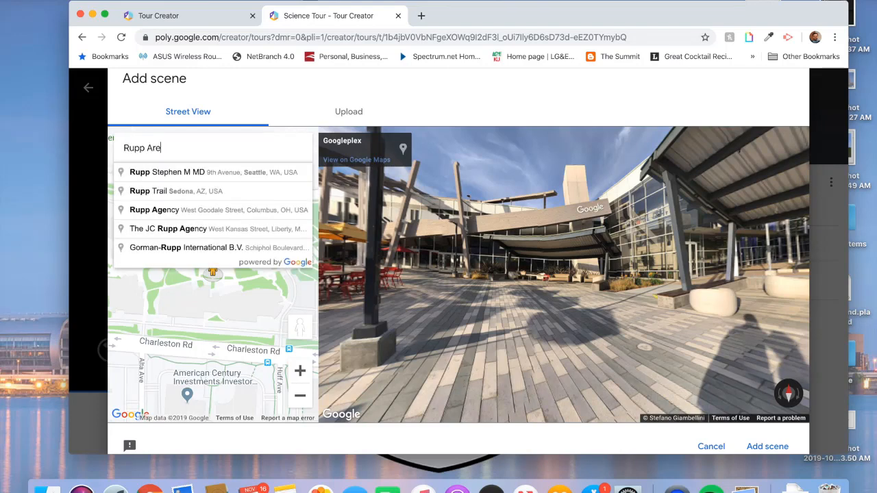
type("na")
left_click(223, 171)
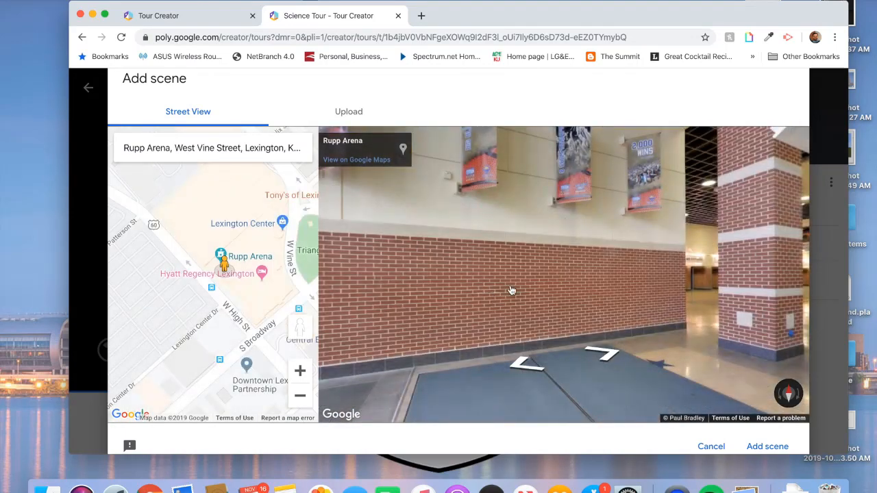
- Preview the Rupp Arena concourse panorama and add it as the second scene
left_click_drag(513, 290, 403, 270)
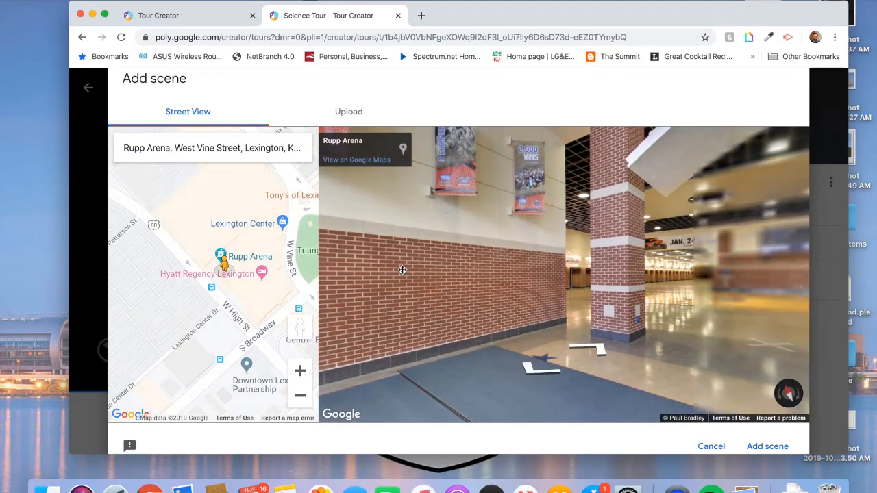
left_click_drag(574, 273, 434, 272)
left_click_drag(498, 272, 434, 271)
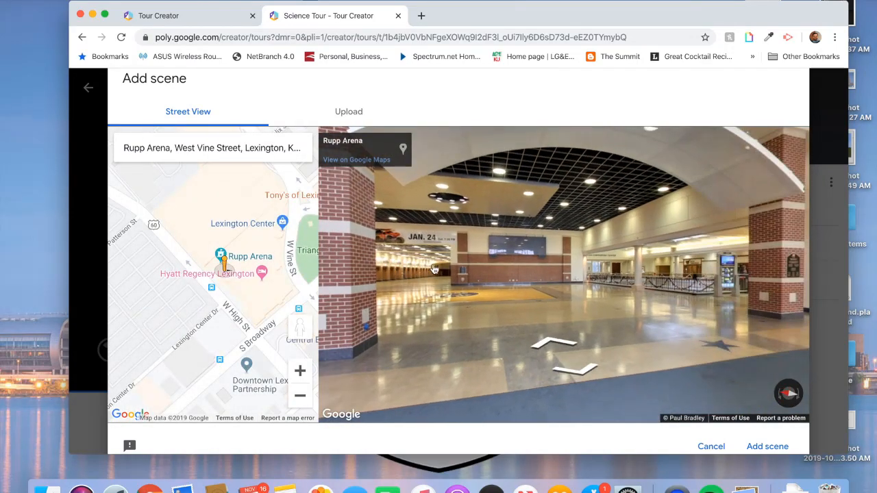
left_click_drag(532, 289, 421, 285)
left_click_drag(592, 283, 456, 283)
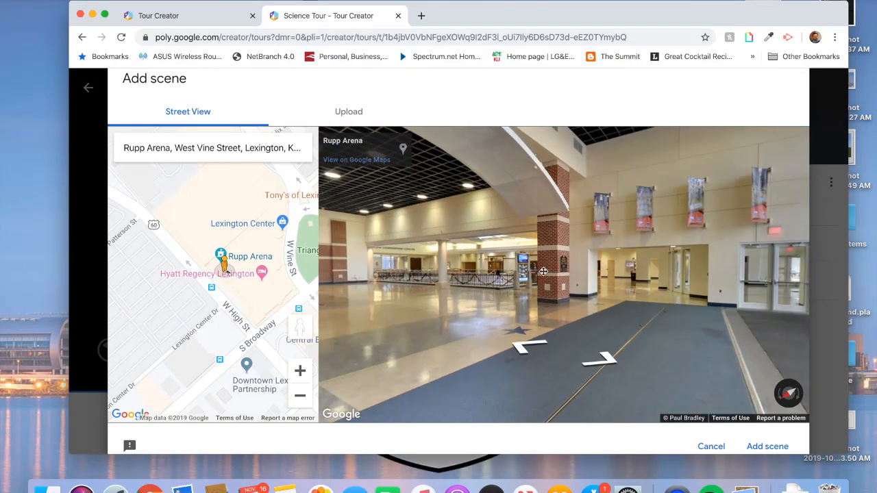
mouse_move(524, 274)
left_mouse_down()
mouse_move(421, 275)
mouse_move(440, 285)
mouse_move(405, 286)
mouse_move(519, 289)
left_mouse_up()
left_click_drag(427, 287, 627, 277)
left_click_drag(505, 280, 636, 281)
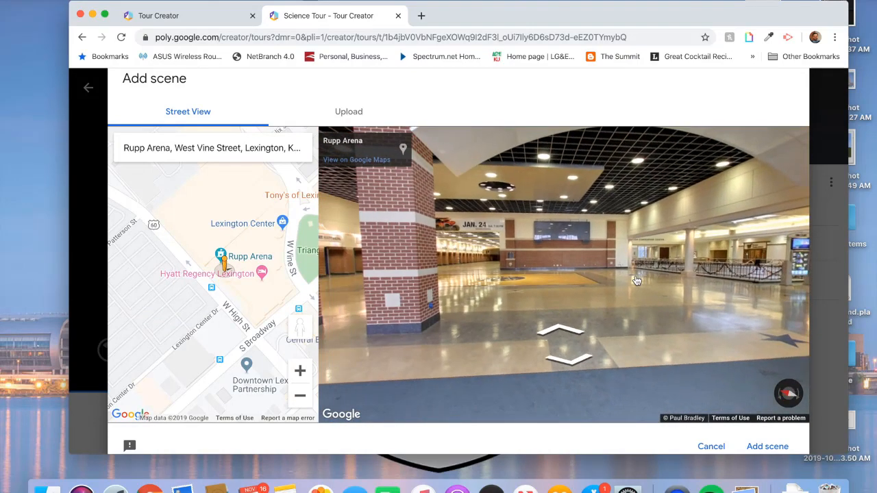
left_click_drag(483, 276, 574, 275)
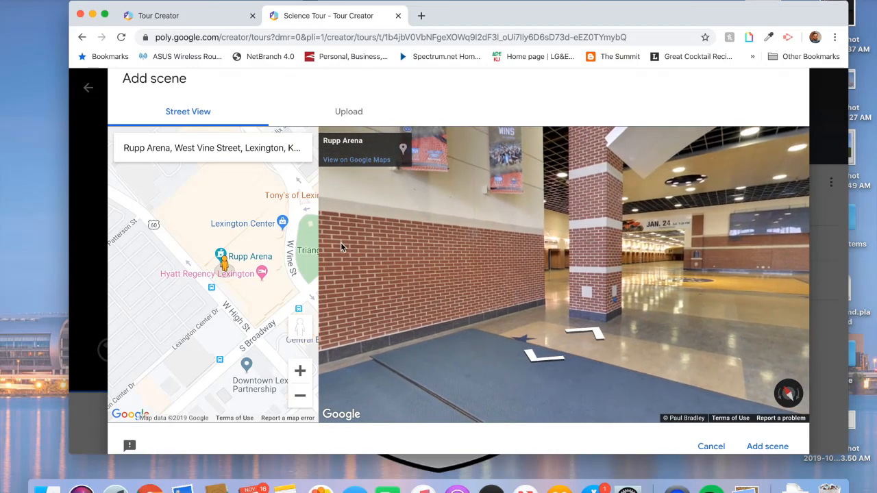
left_click_drag(625, 284, 541, 282)
left_click(760, 446)
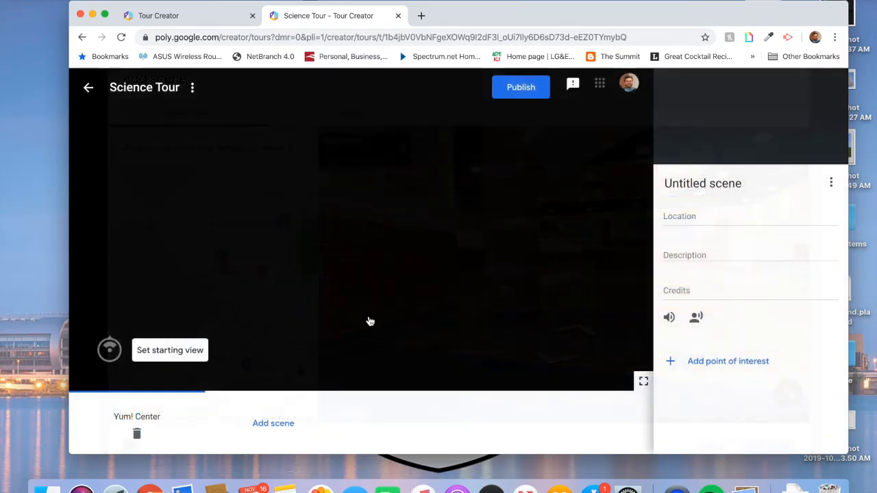
type("R")
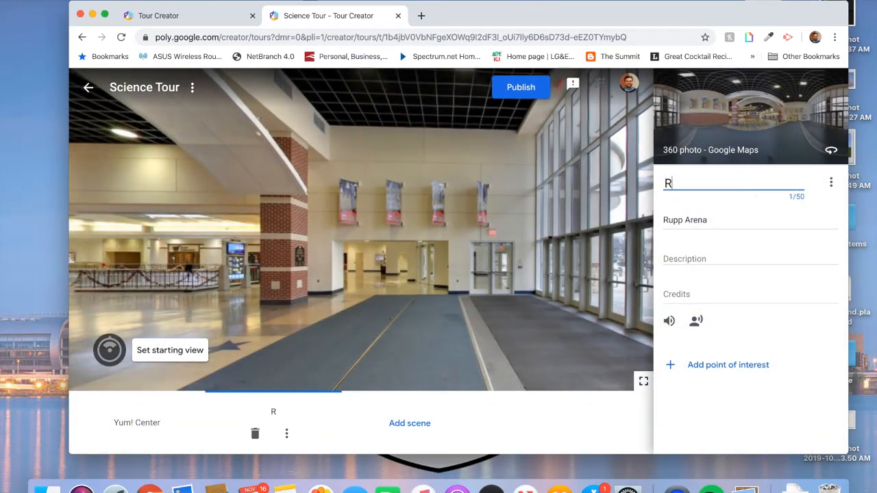
type("ypp Arena")
left_click(771, 215)
left_click(736, 252)
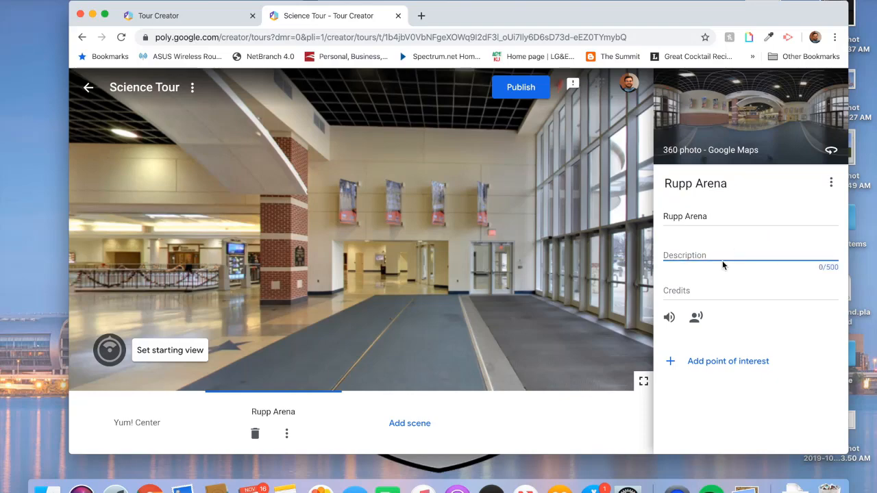
left_click(733, 285)
left_click_drag(428, 236, 473, 242)
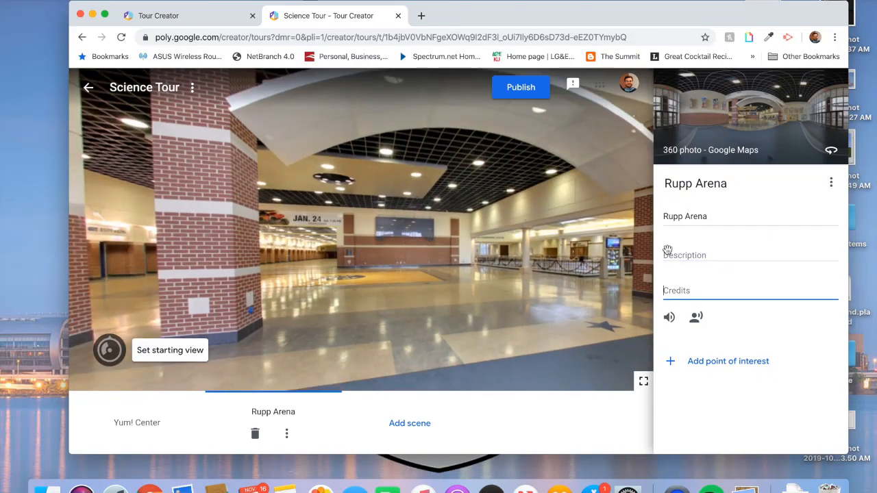
left_click(162, 435)
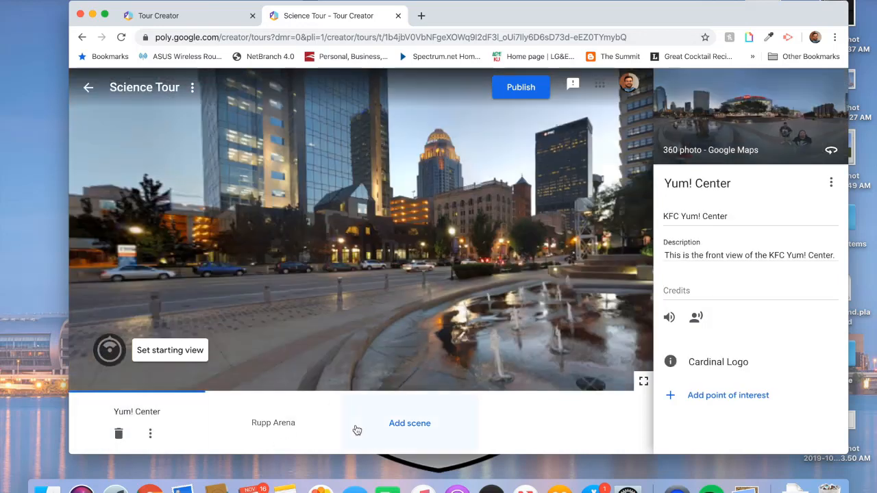
left_click(284, 427)
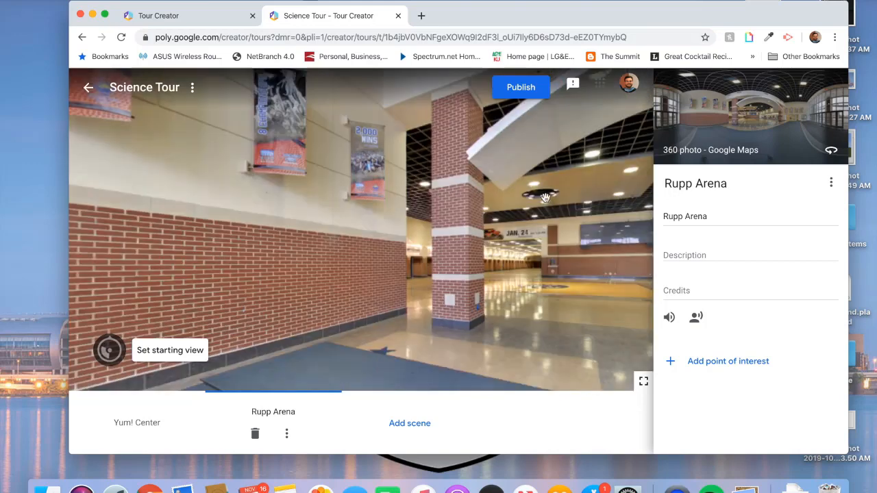
left_click_drag(516, 290, 507, 290)
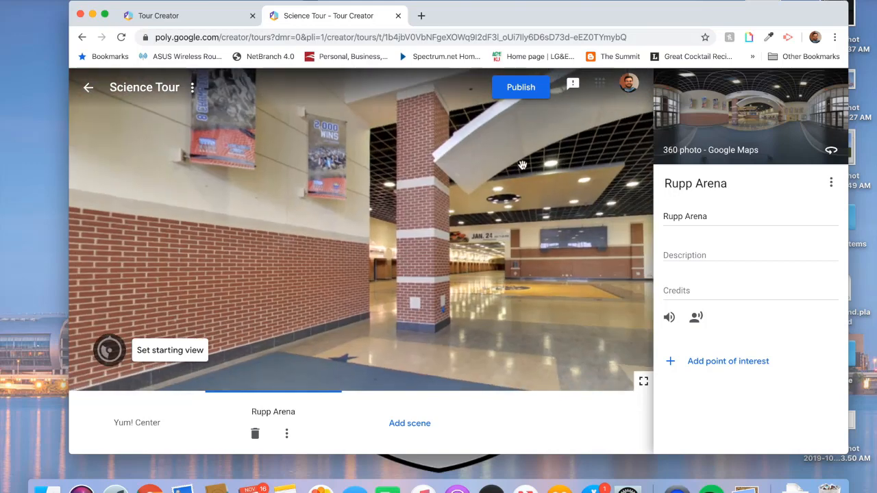
- Publish the Science Tour with its visibility set to Public
left_click(527, 90)
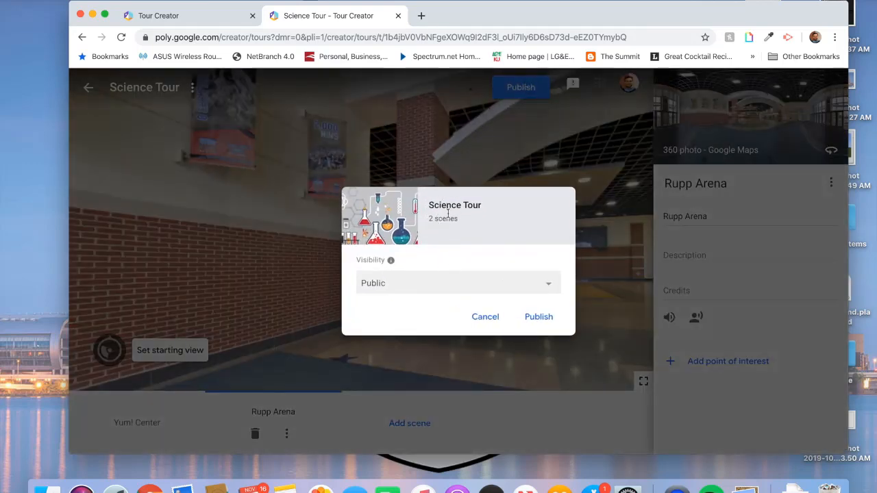
left_click(444, 286)
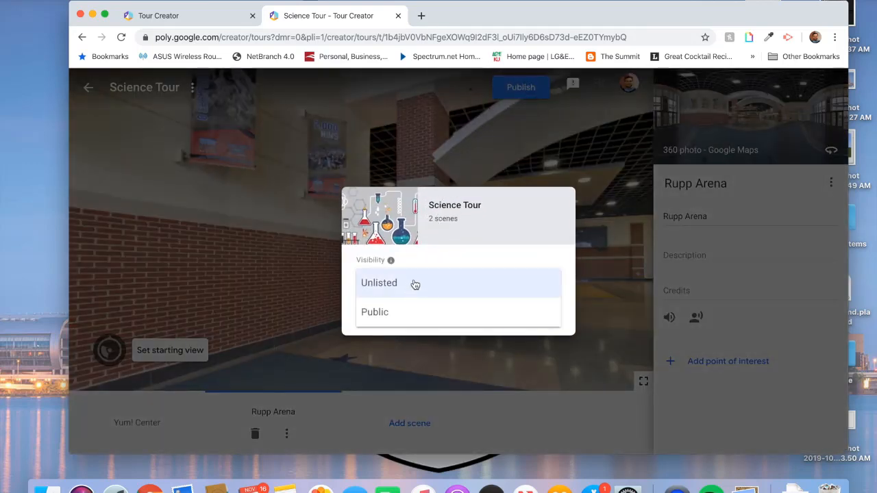
left_click(415, 284)
left_click(412, 282)
left_click(392, 312)
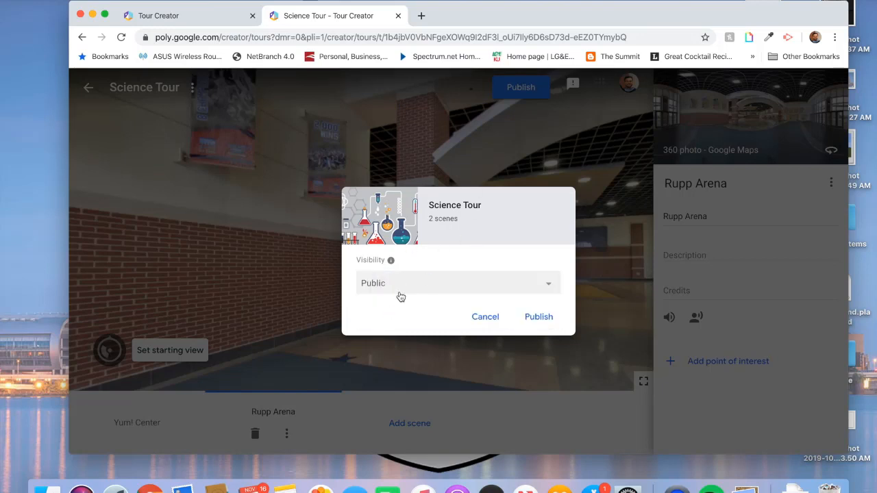
left_click(537, 318)
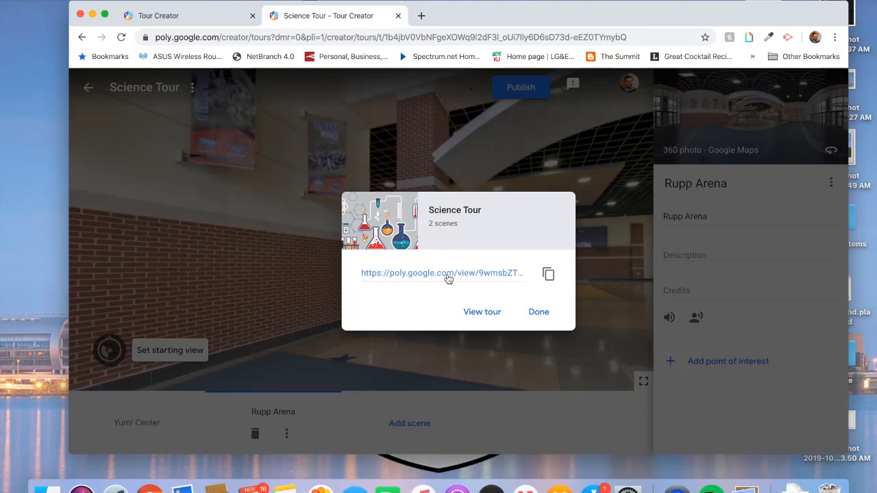
- View the published tour on Poly, looking around Yum! Center and reading the Cardinal Logo point
left_click(481, 313)
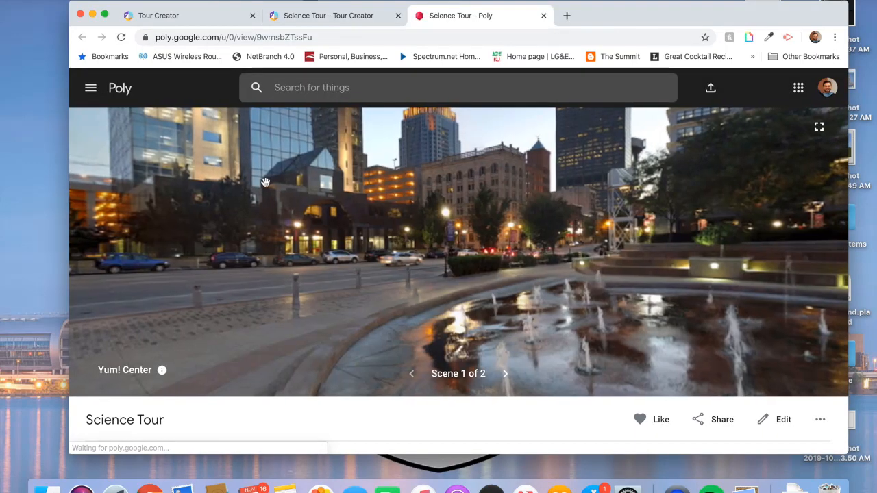
left_click_drag(644, 212, 225, 252)
left_click_drag(541, 241, 414, 237)
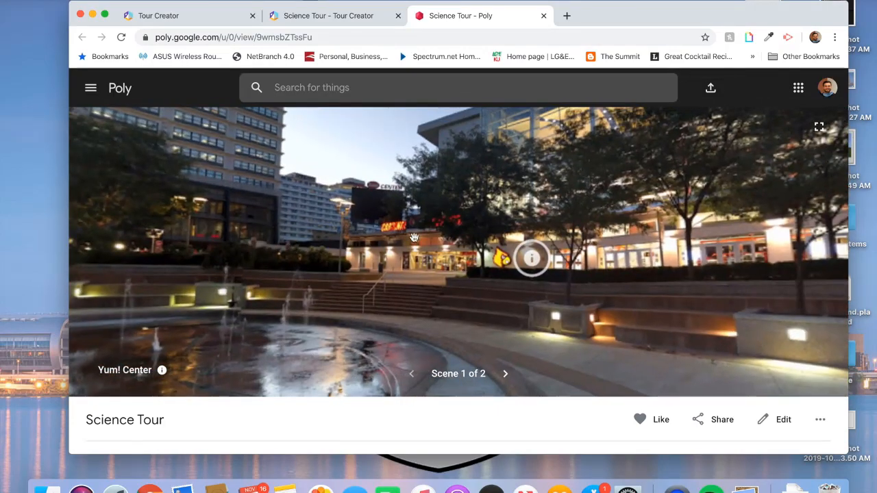
left_click(530, 259)
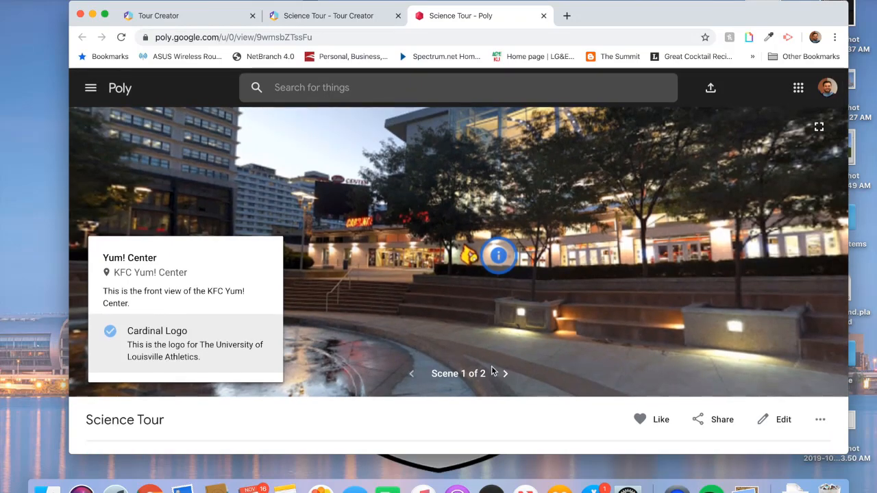
- Move to scene 2, Rupp Arena, and look around its lobby
left_click(505, 374)
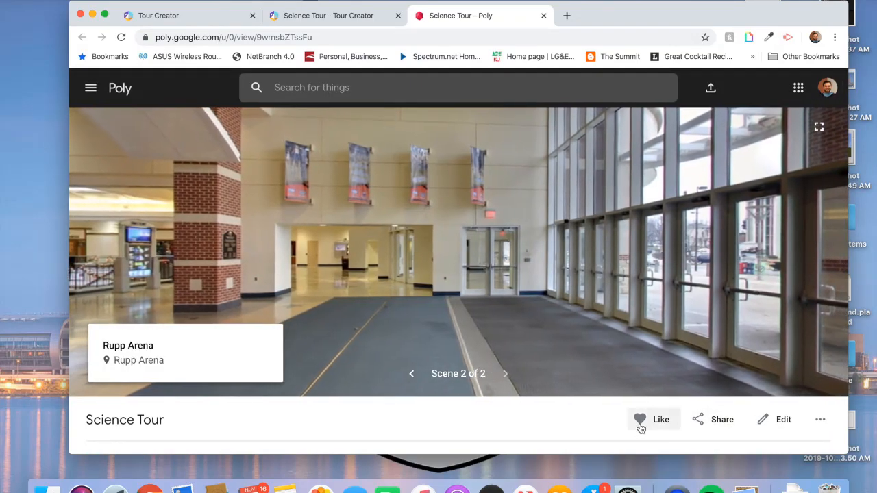
left_click_drag(404, 258, 690, 256)
left_click_drag(460, 251, 518, 246)
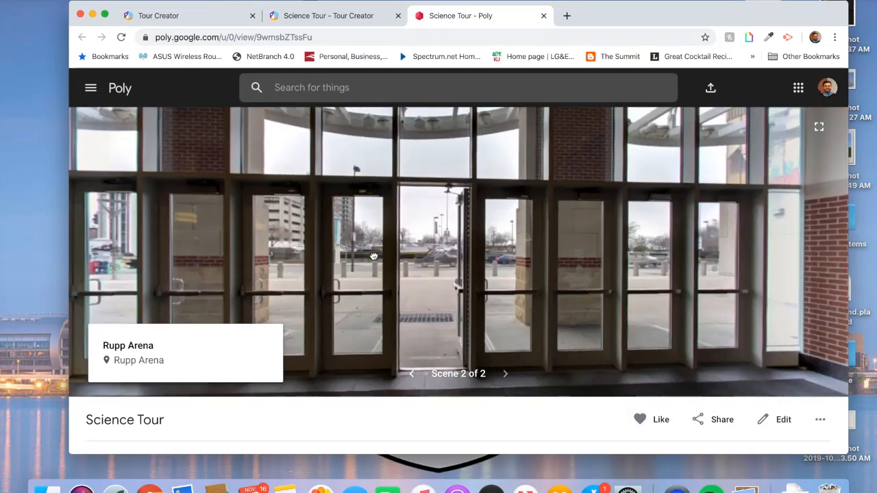
left_click_drag(373, 256, 513, 253)
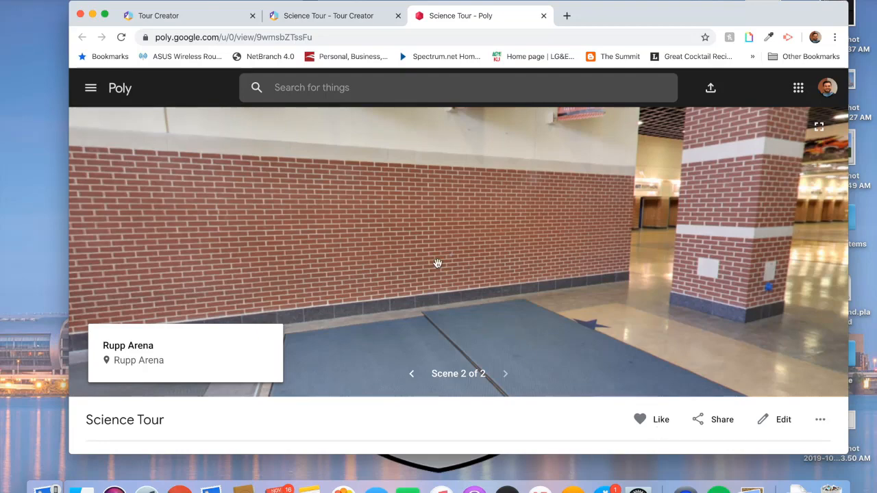
left_click_drag(437, 264, 620, 260)
left_click_drag(513, 254, 624, 253)
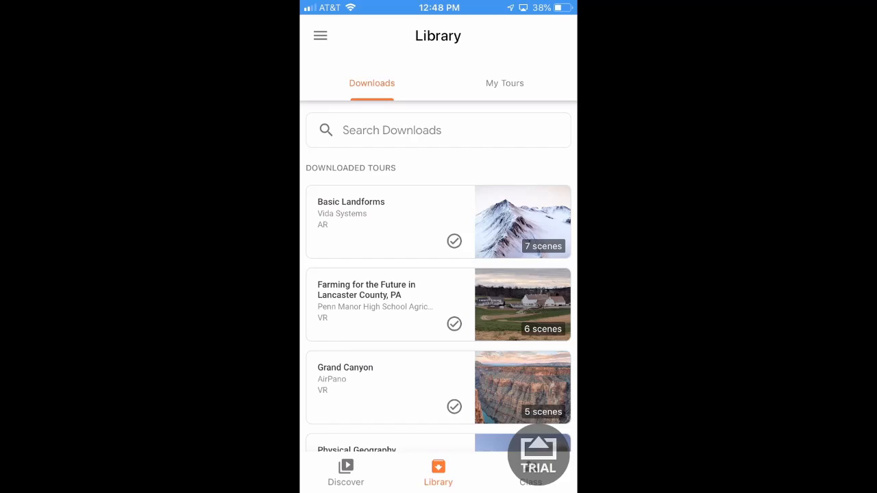
- Launch Expeditions from the phone's Education folder and list My Tours, showing the 2-scene Science Tour
key("Home")
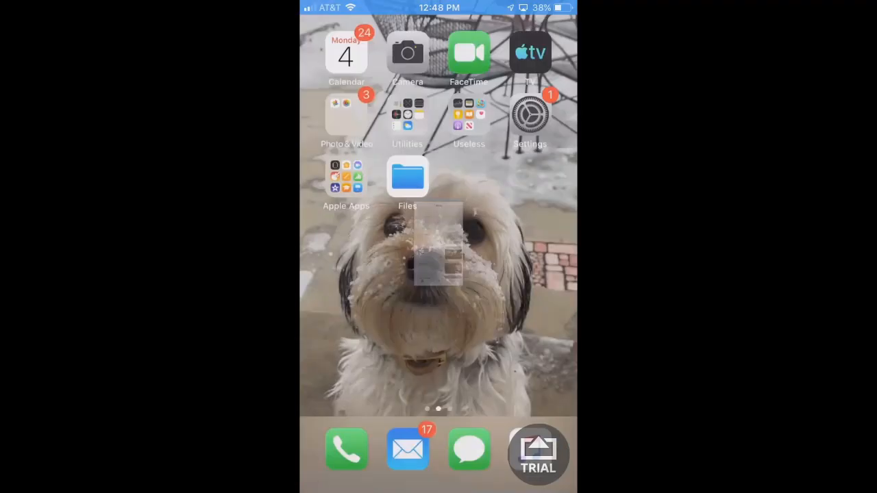
left_click_drag(507, 274, 357, 274)
left_click(342, 108)
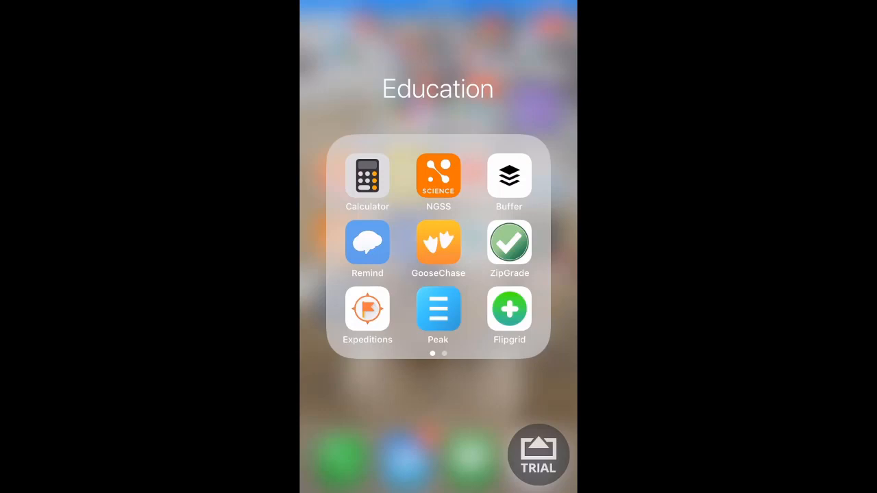
left_click(368, 310)
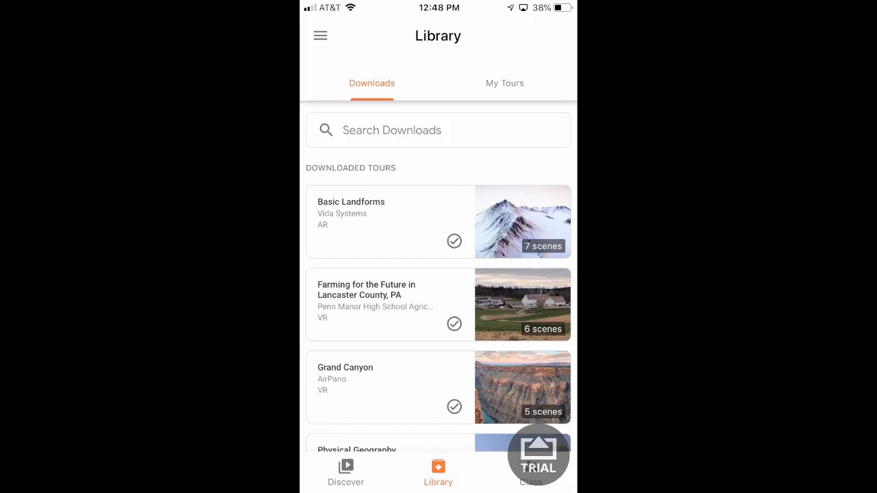
left_click(320, 35)
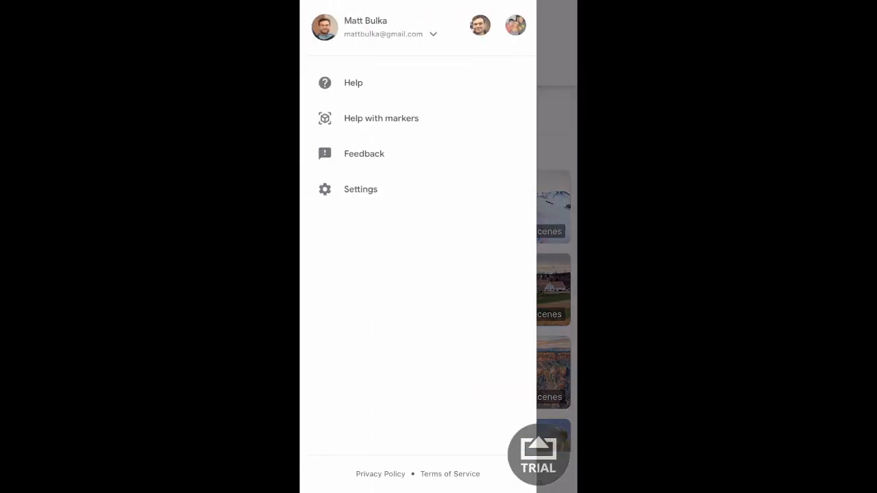
left_click(556, 274)
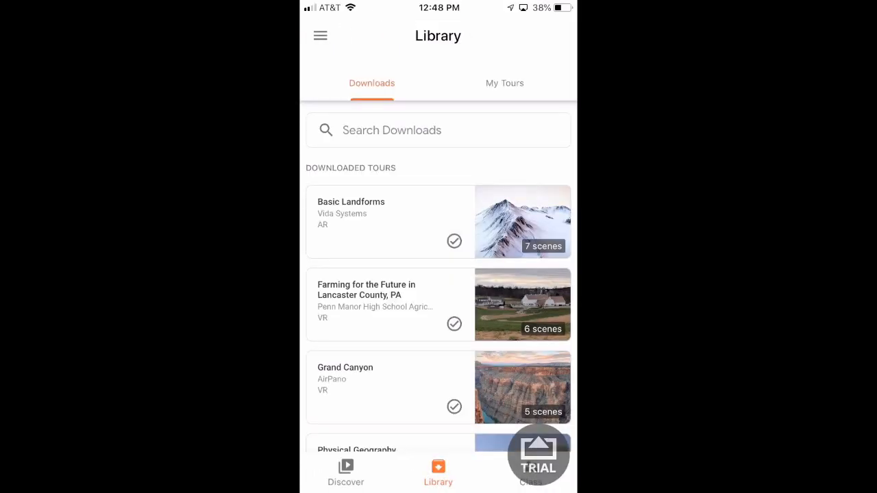
left_click(505, 83)
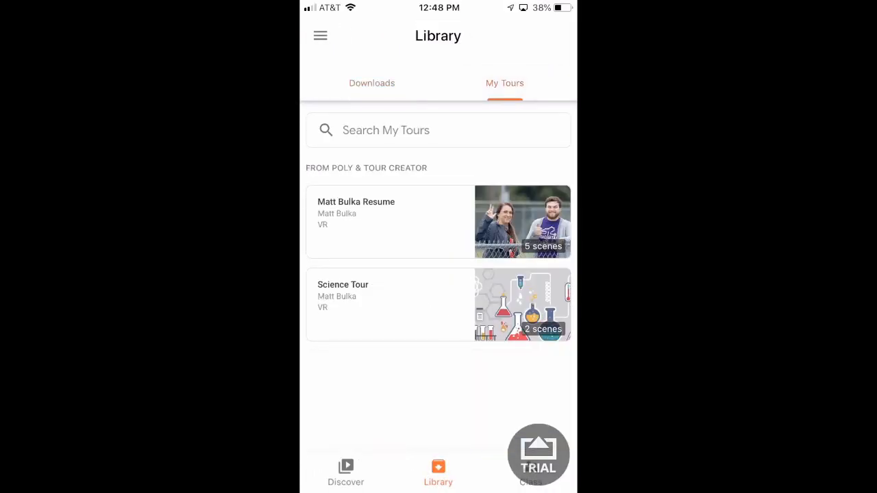
- Download the Science Tour to the phone from its detail page in Expeditions
left_click(384, 302)
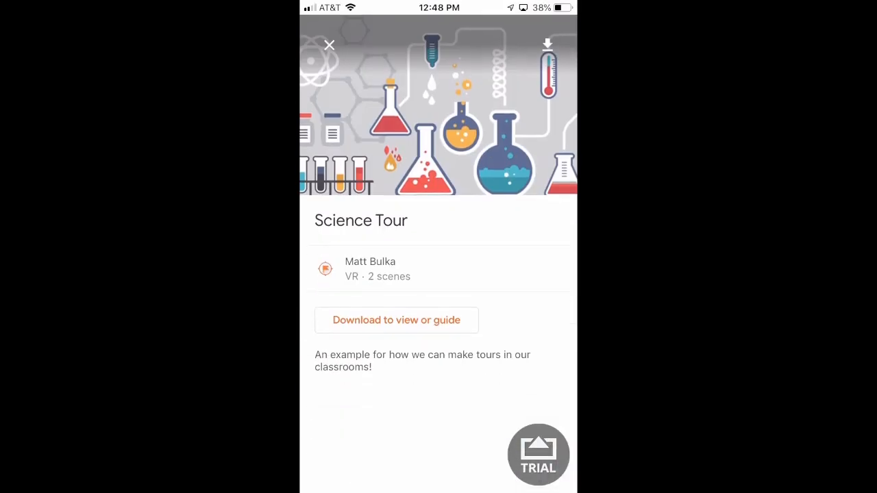
left_click(456, 320)
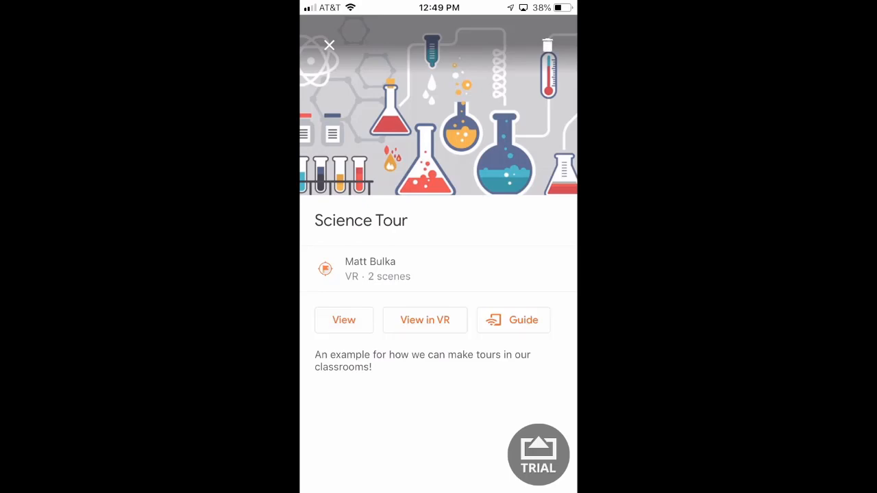
- View the Yum! Center scene in the 360° viewer and jump to its Cardinal Logo point
left_click(345, 320)
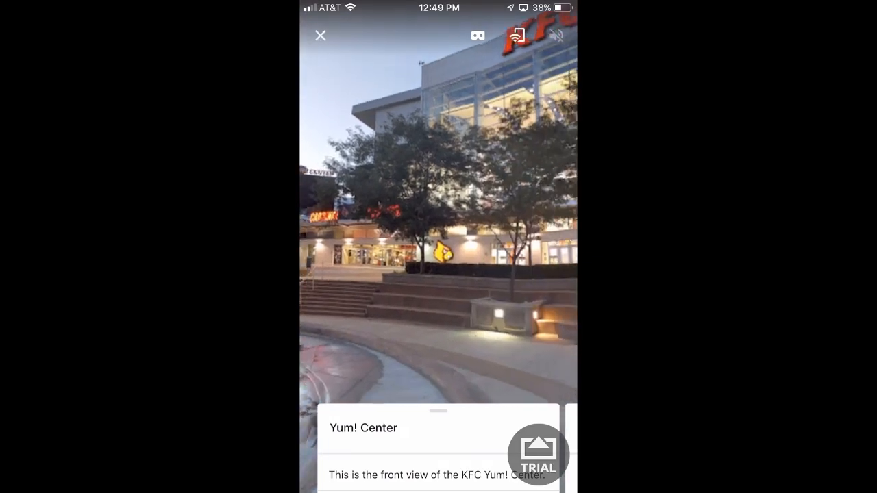
left_click_drag(438, 413, 439, 117)
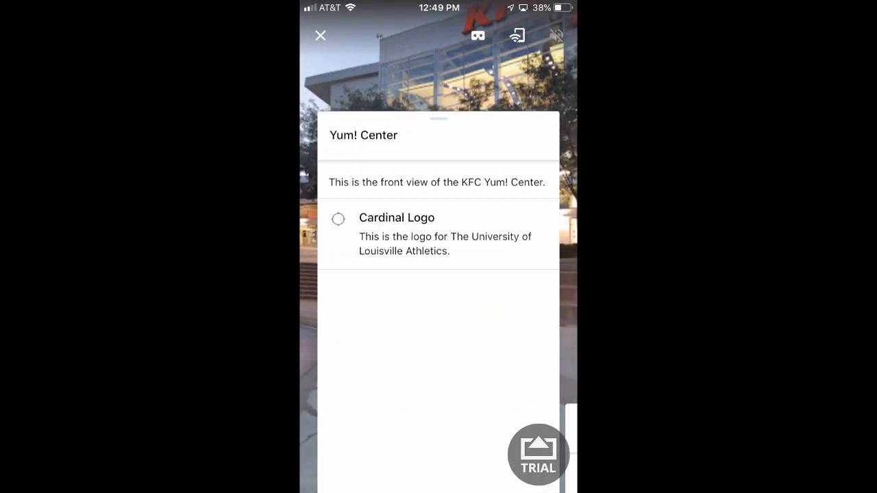
left_click(419, 198)
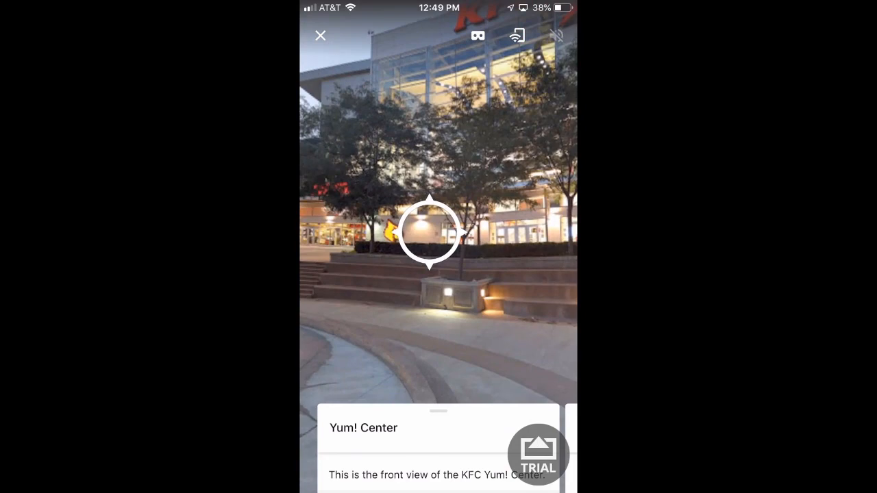
left_click(320, 35)
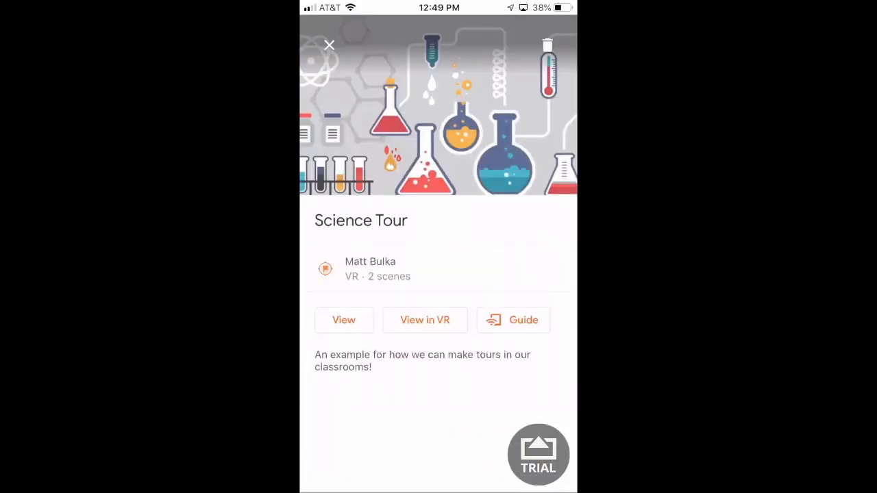
- Start guiding the Science Tour and advance to the Rupp Arena scene
left_click(344, 320)
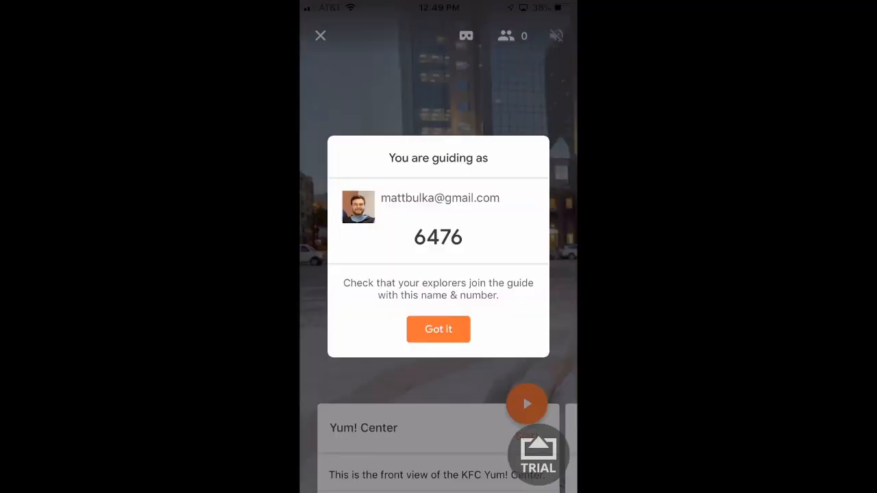
left_click(438, 329)
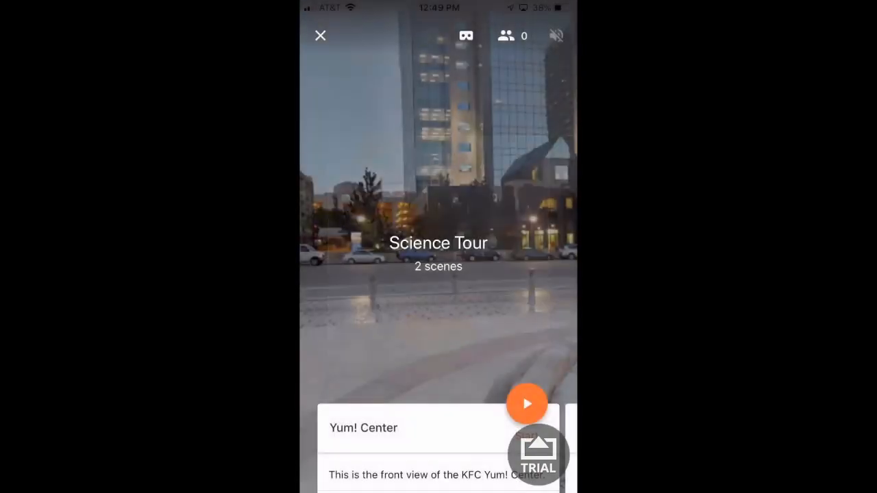
left_click_drag(494, 445, 521, 445)
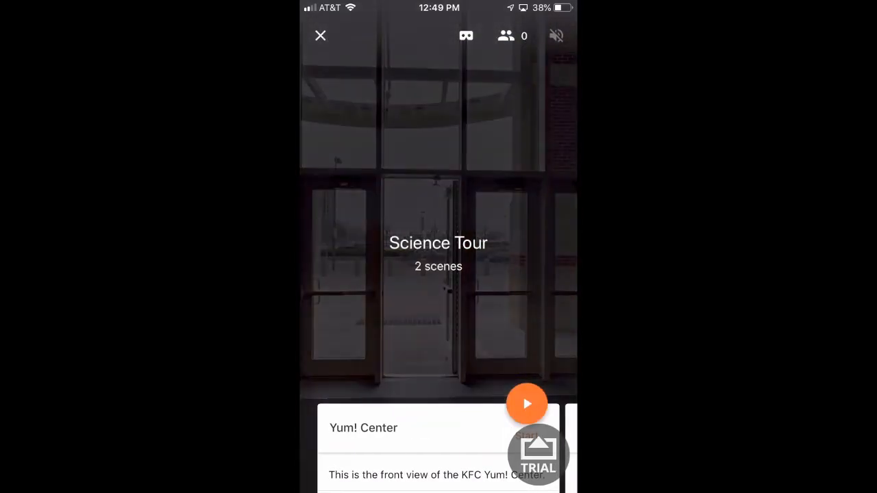